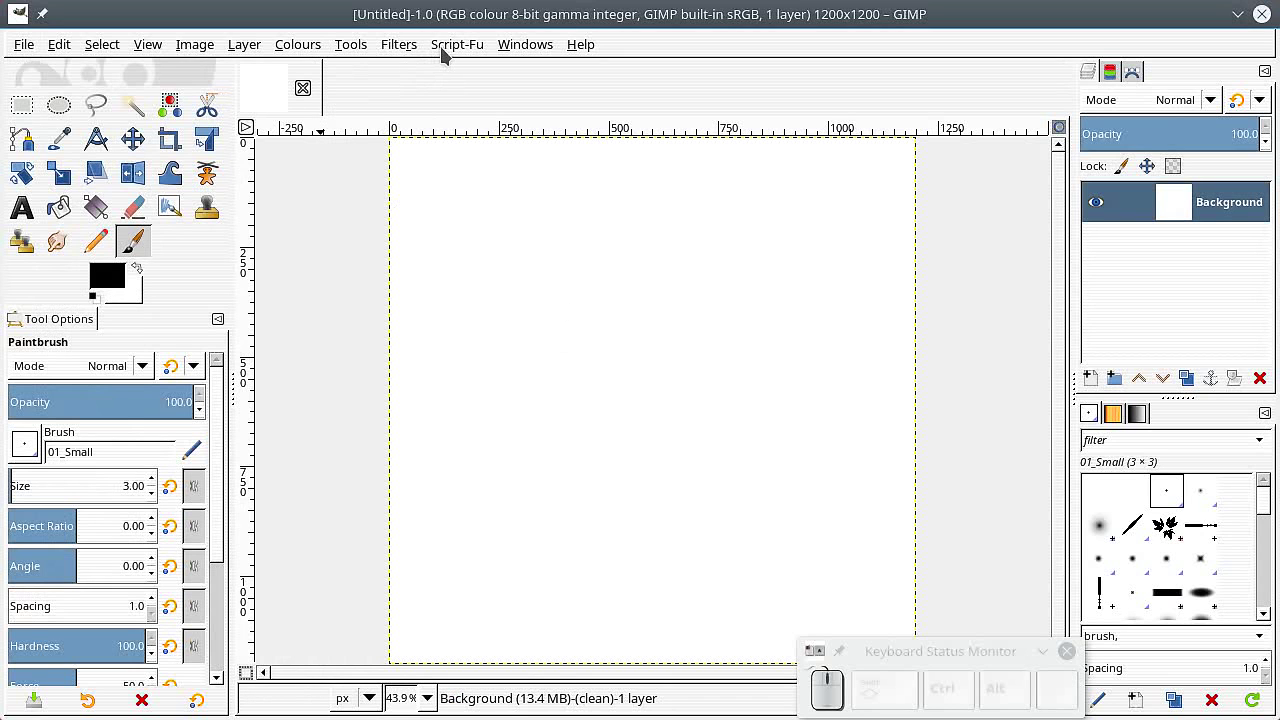
Add three coffee stains to the blank image with Darken only enabled, and delete the Background layer
left_click(404, 48)
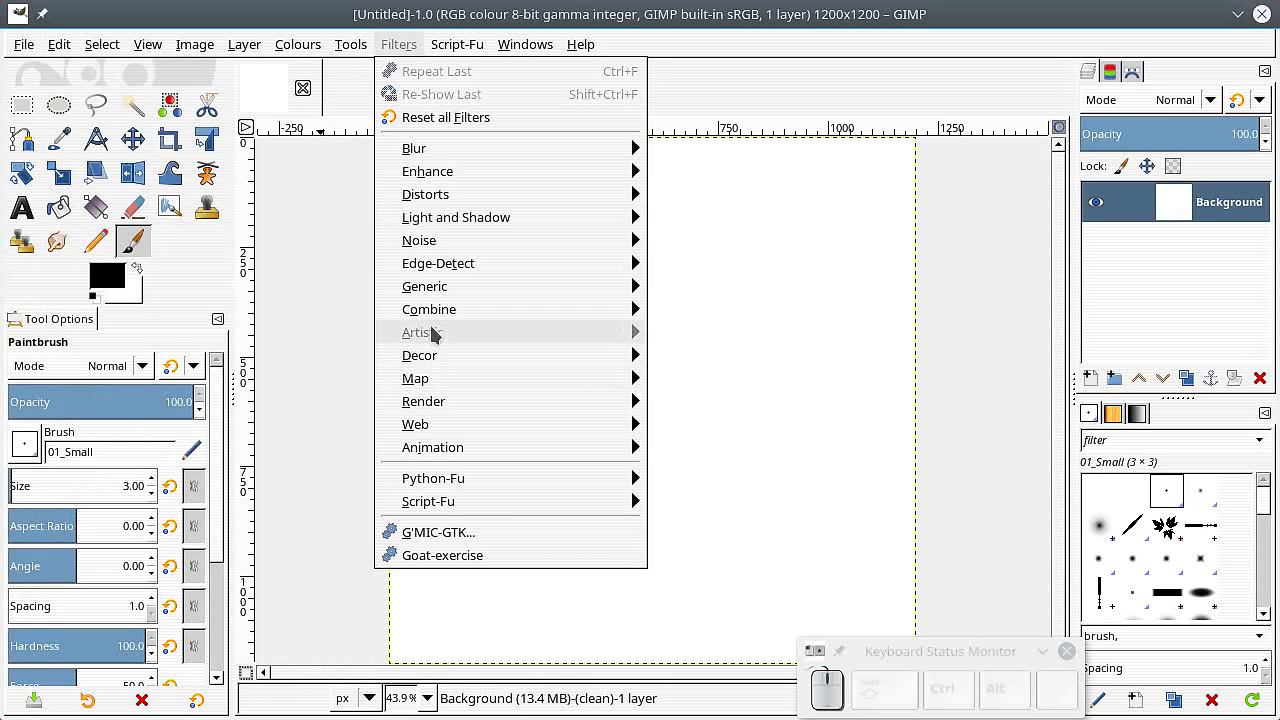
mouse_move(438, 358)
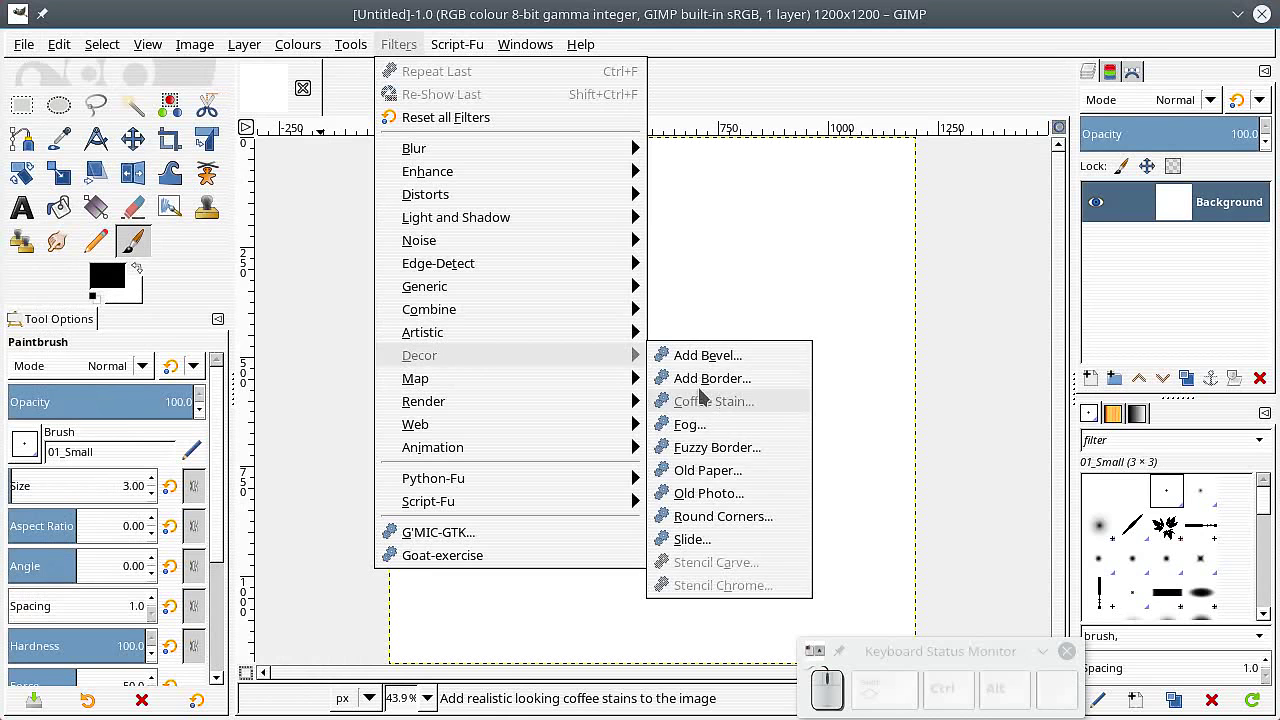
mouse_move(352, 48)
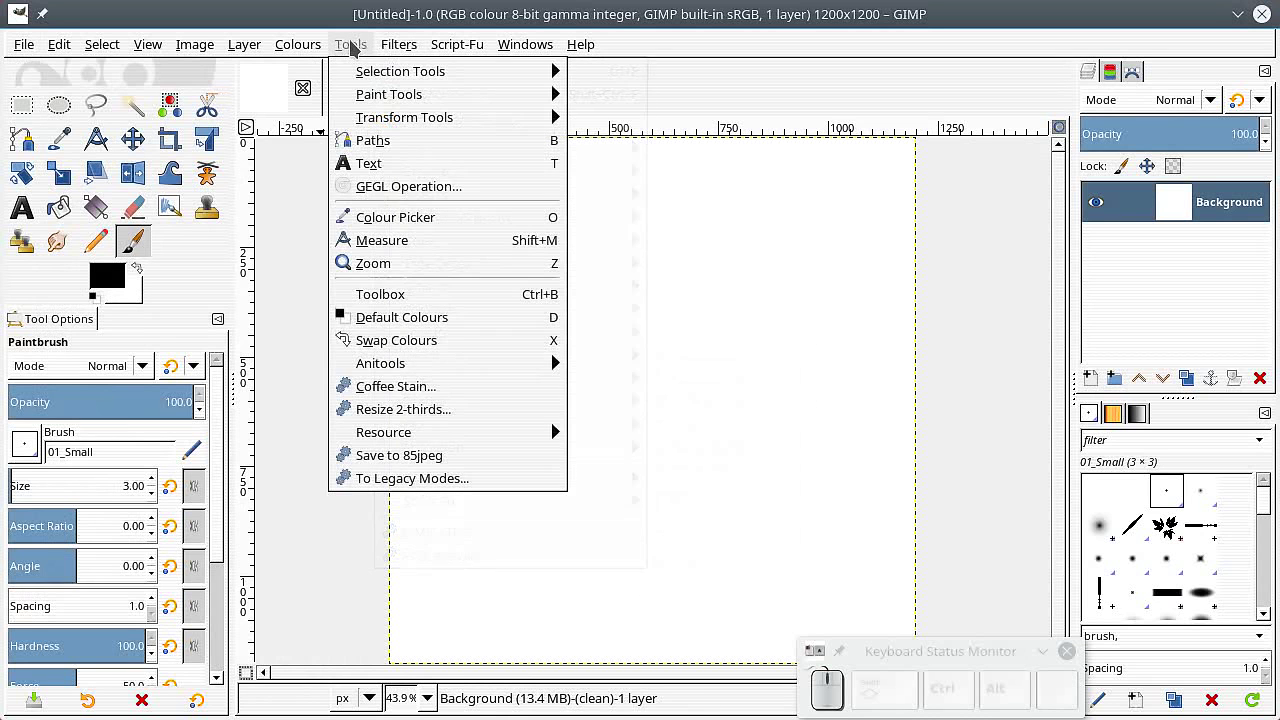
left_click(382, 390)
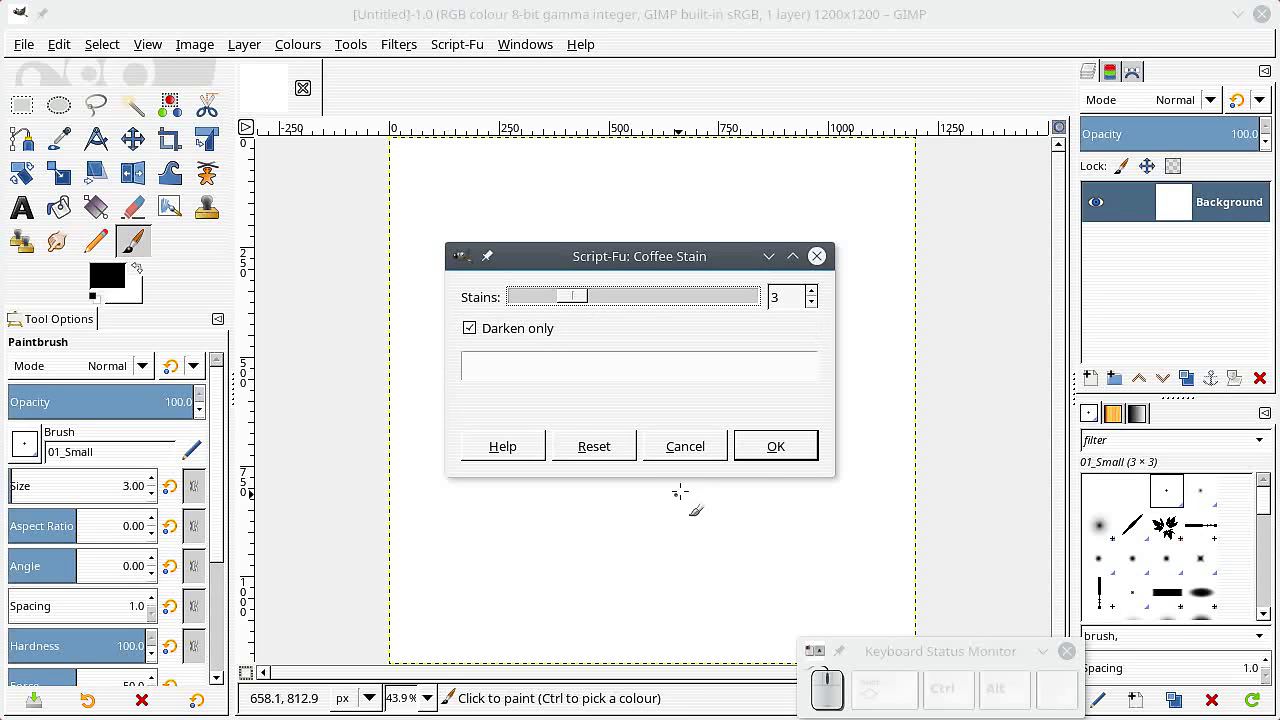
left_click(754, 451)
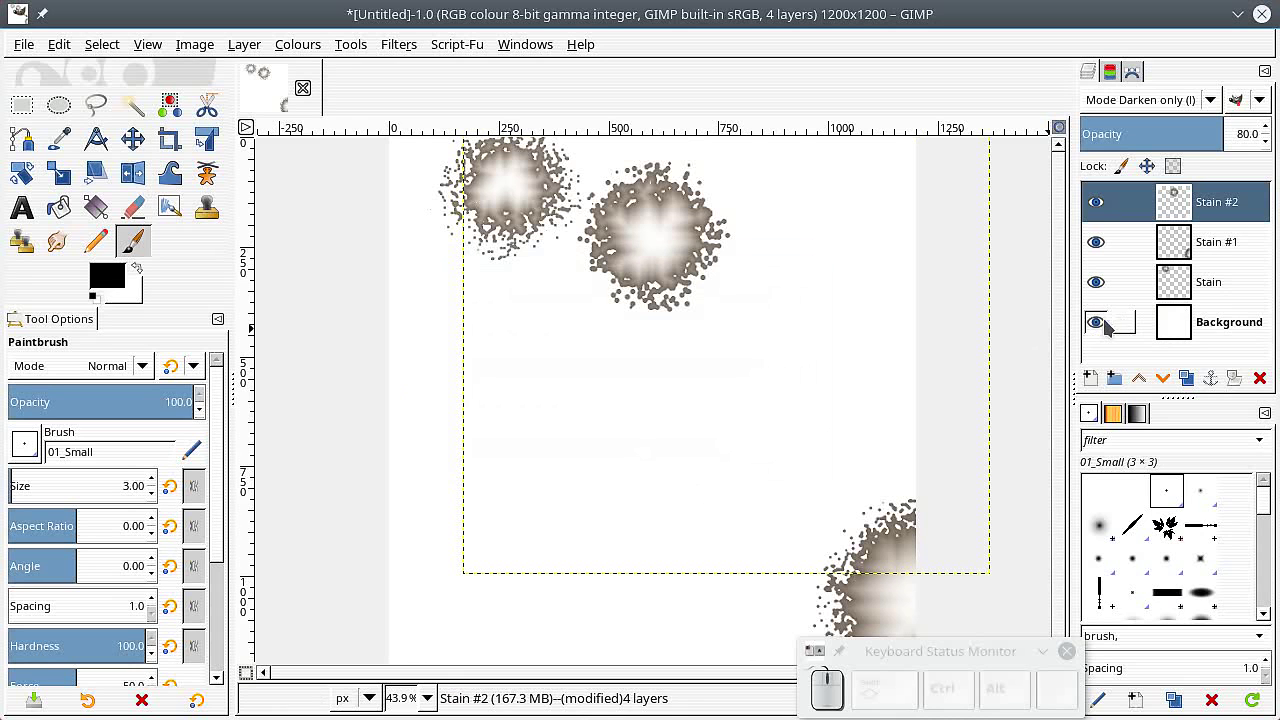
left_click(1192, 328)
left_click(1258, 382)
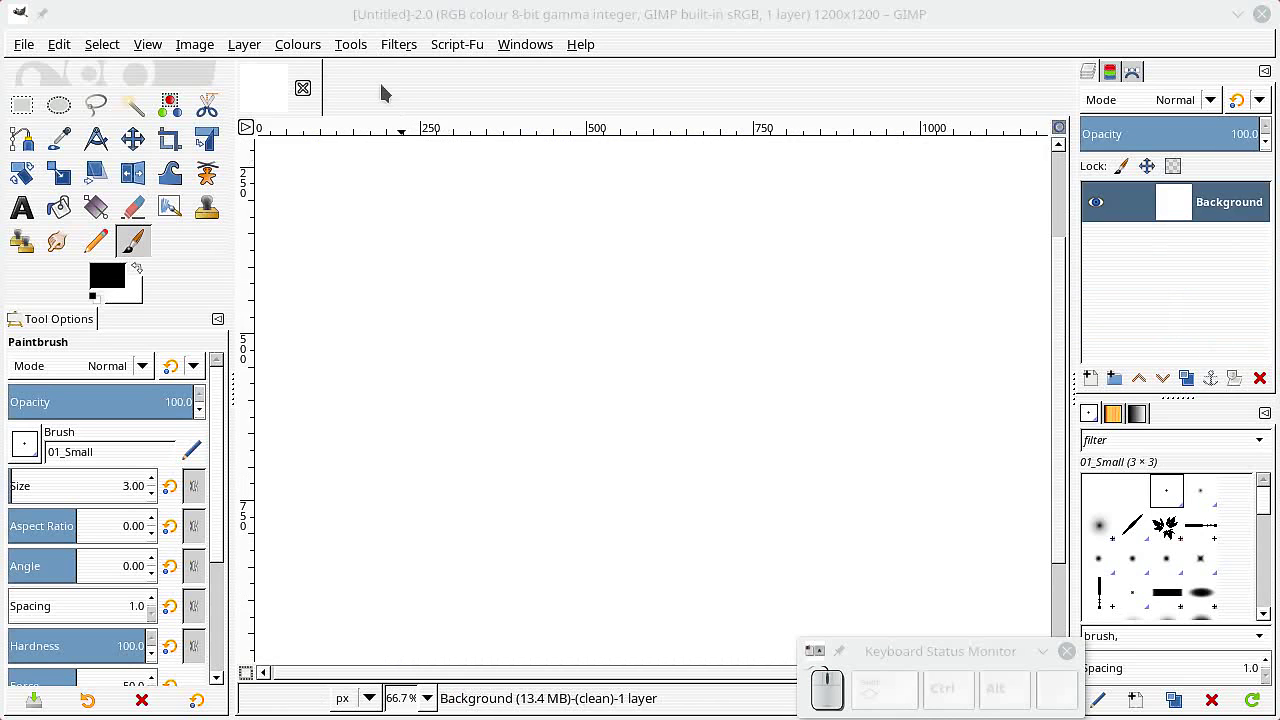
Generate nine coffee stains on the blank 1200x1200 image with Darken only turned off
left_click(351, 45)
left_click(423, 390)
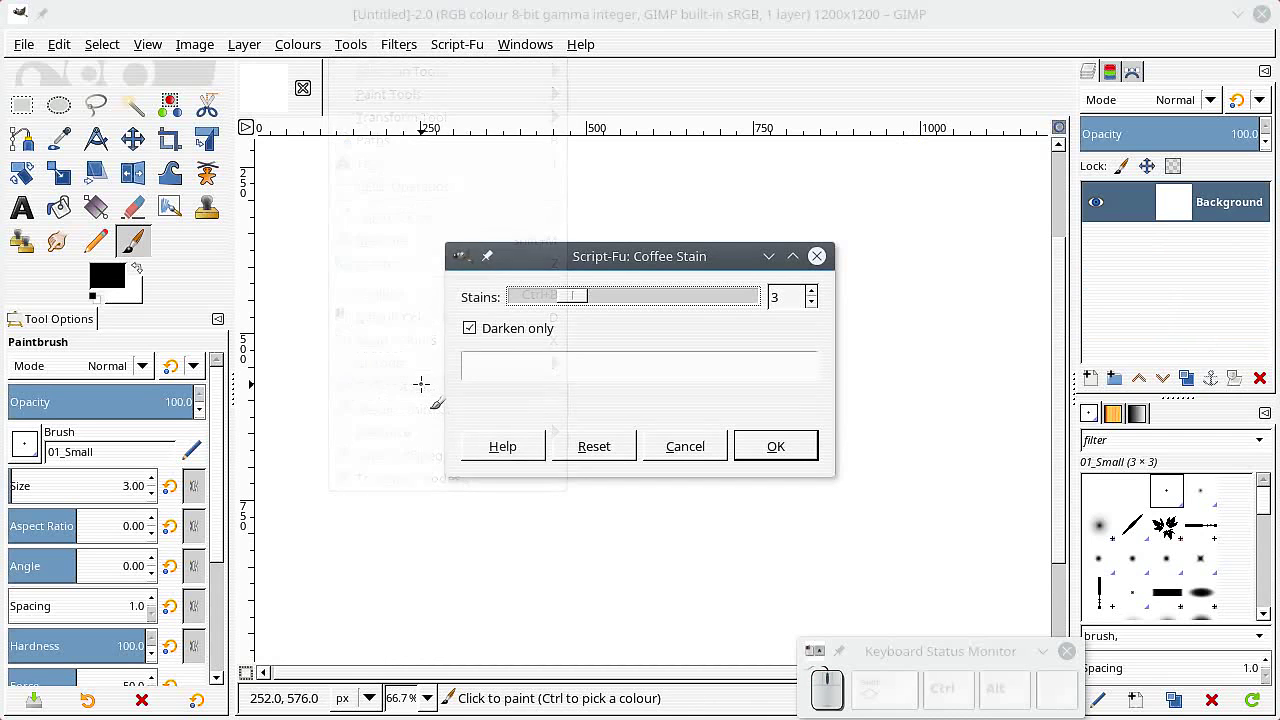
left_click_drag(580, 296, 707, 300)
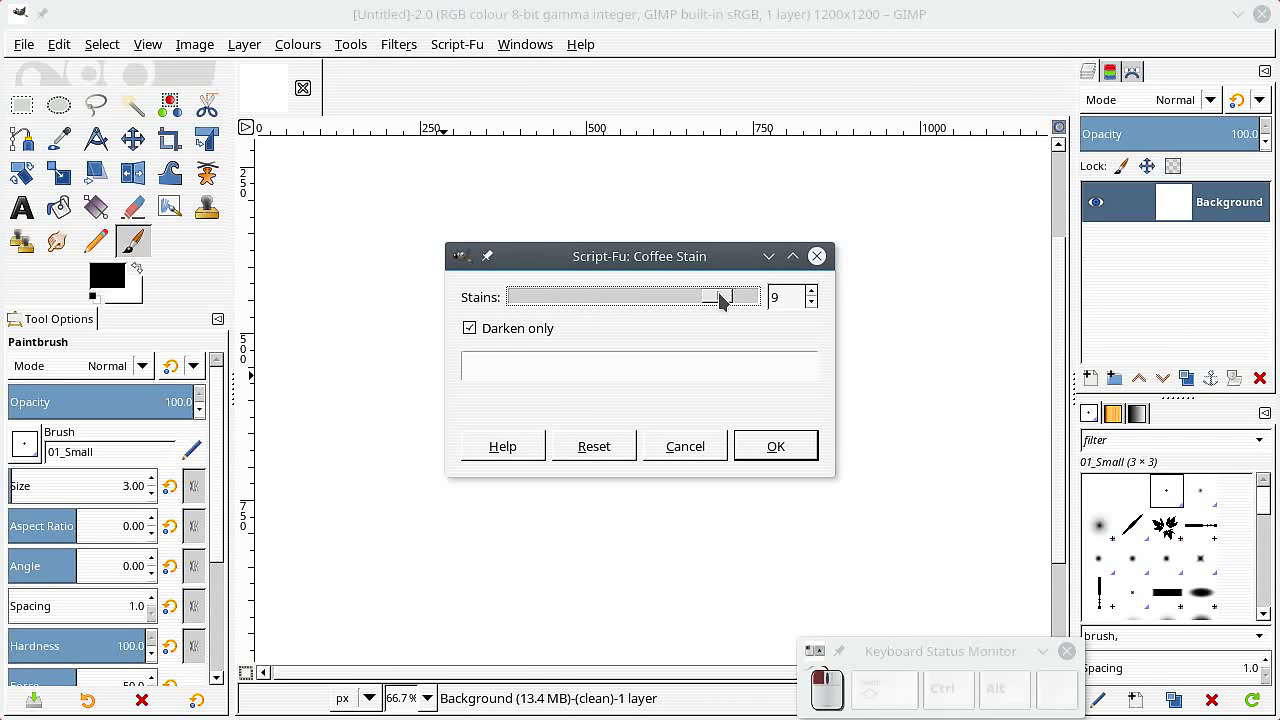
left_click(470, 330)
left_click(803, 450)
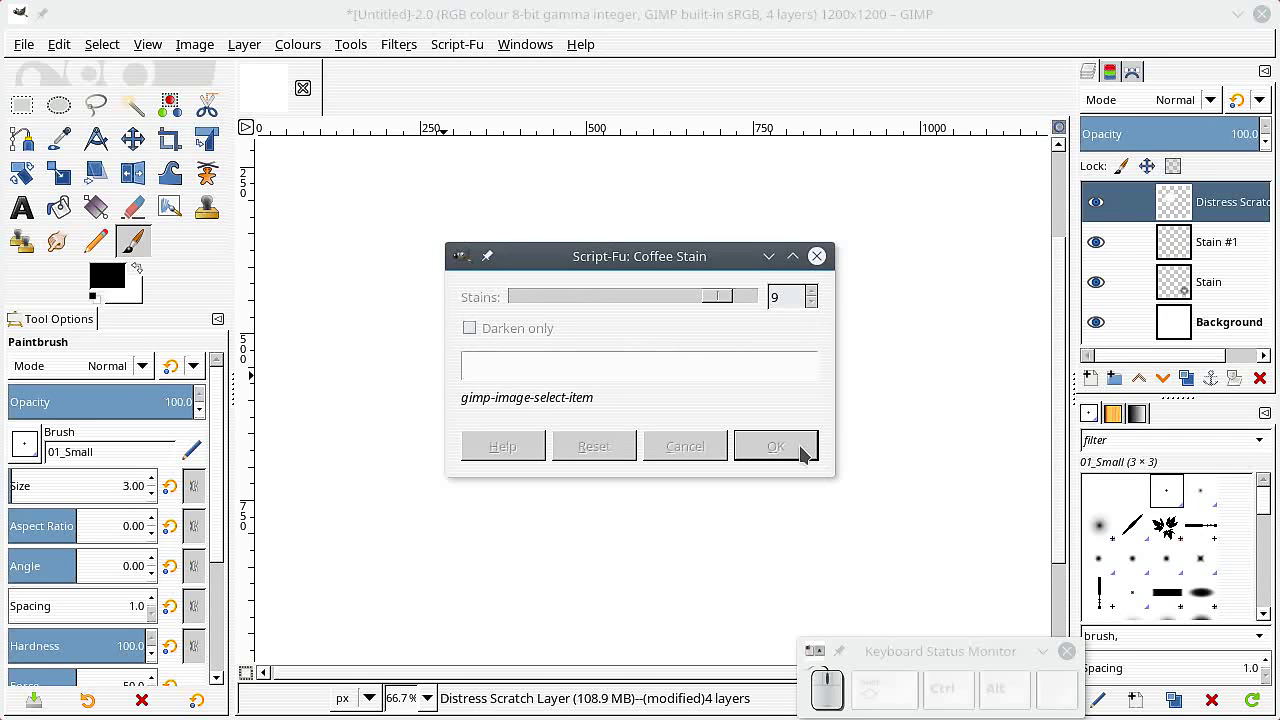
scroll(830, 400, "down", 2, "ctrl")
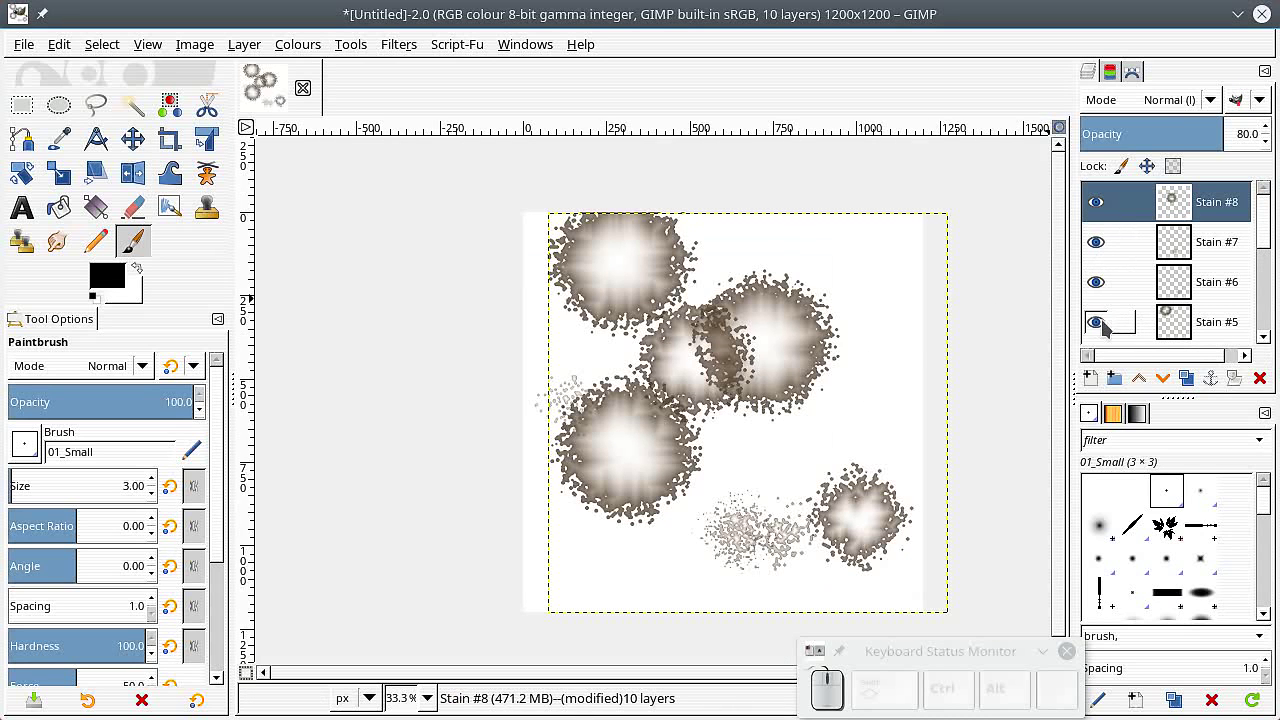
Check the Stain #5 layer by toggling its visibility, and delete that layer
left_click(1166, 330)
left_click(1097, 322)
left_click(1097, 322)
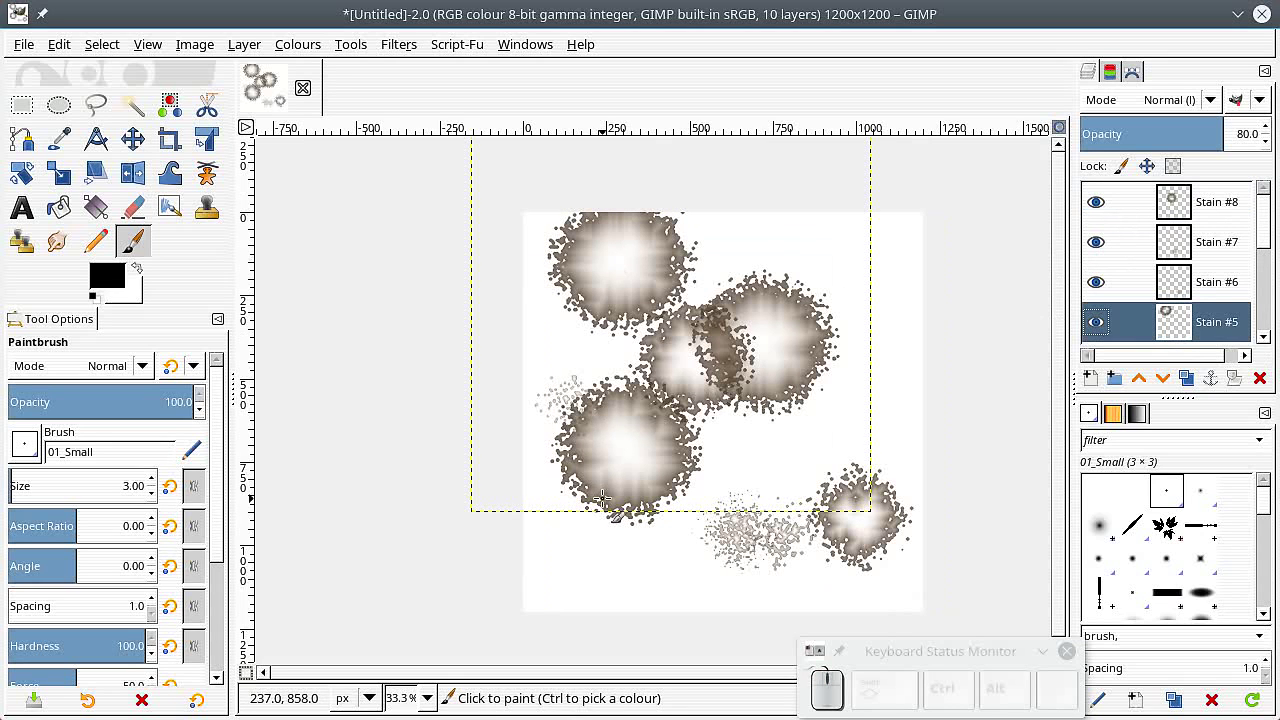
left_click(1259, 378)
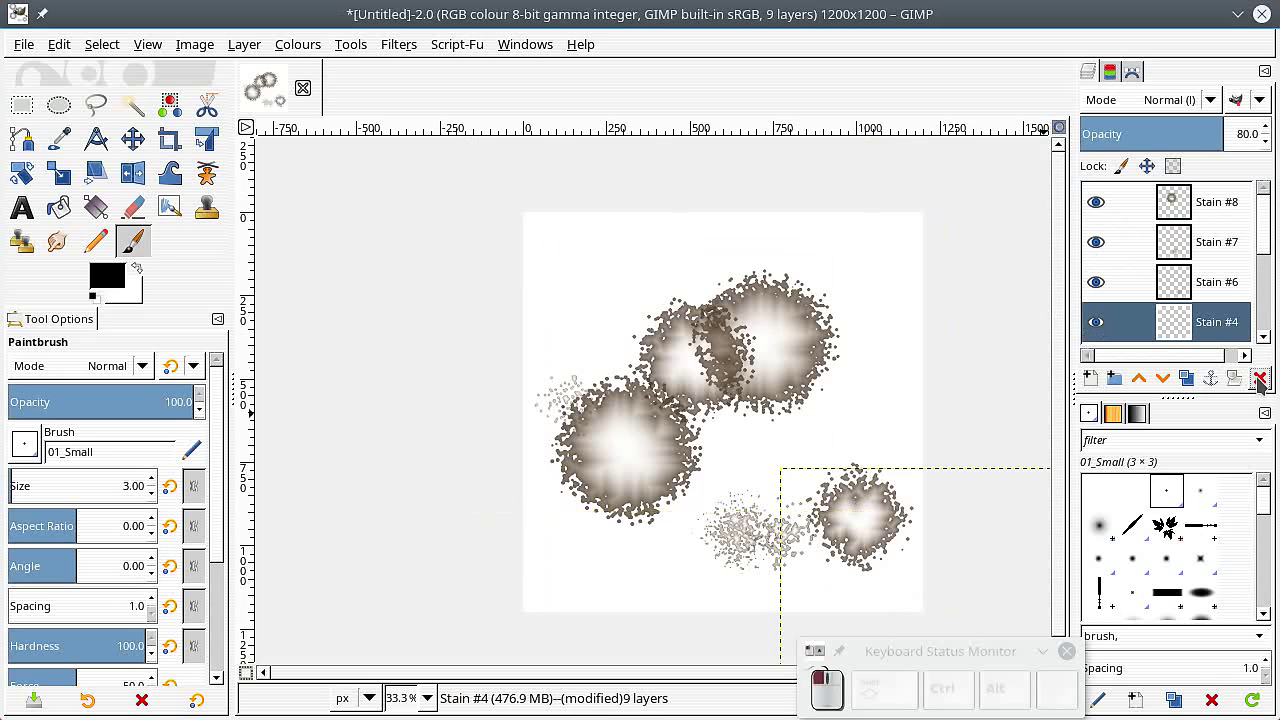
Identify the Stain #3 layer by toggling its visibility, and delete it
scroll(1172, 300, "down", 2)
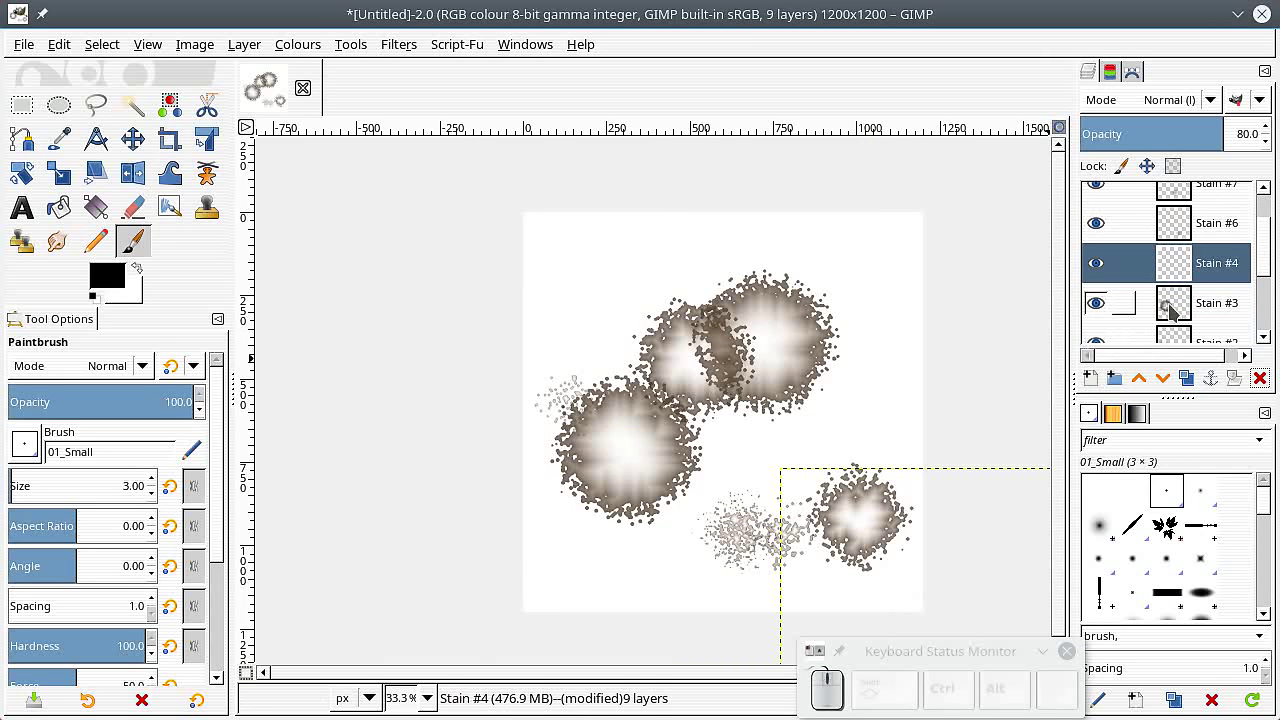
left_click(1178, 312)
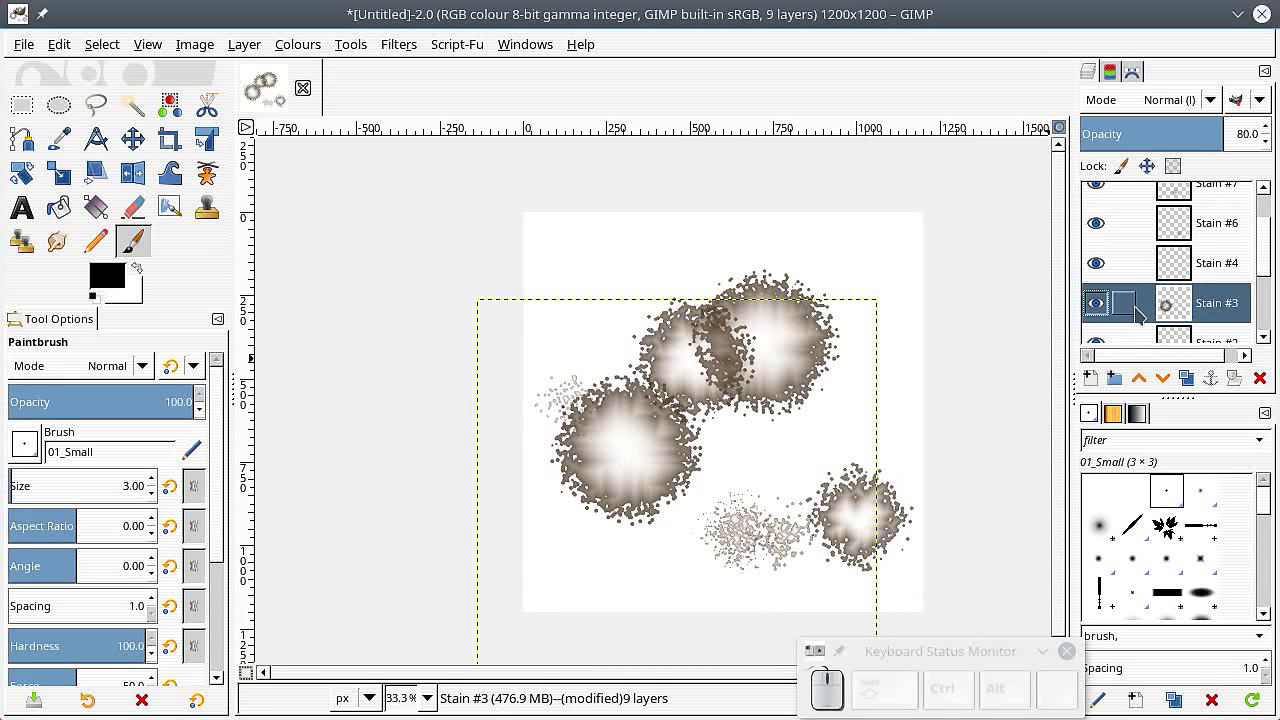
left_click(1097, 304)
left_click(1097, 304)
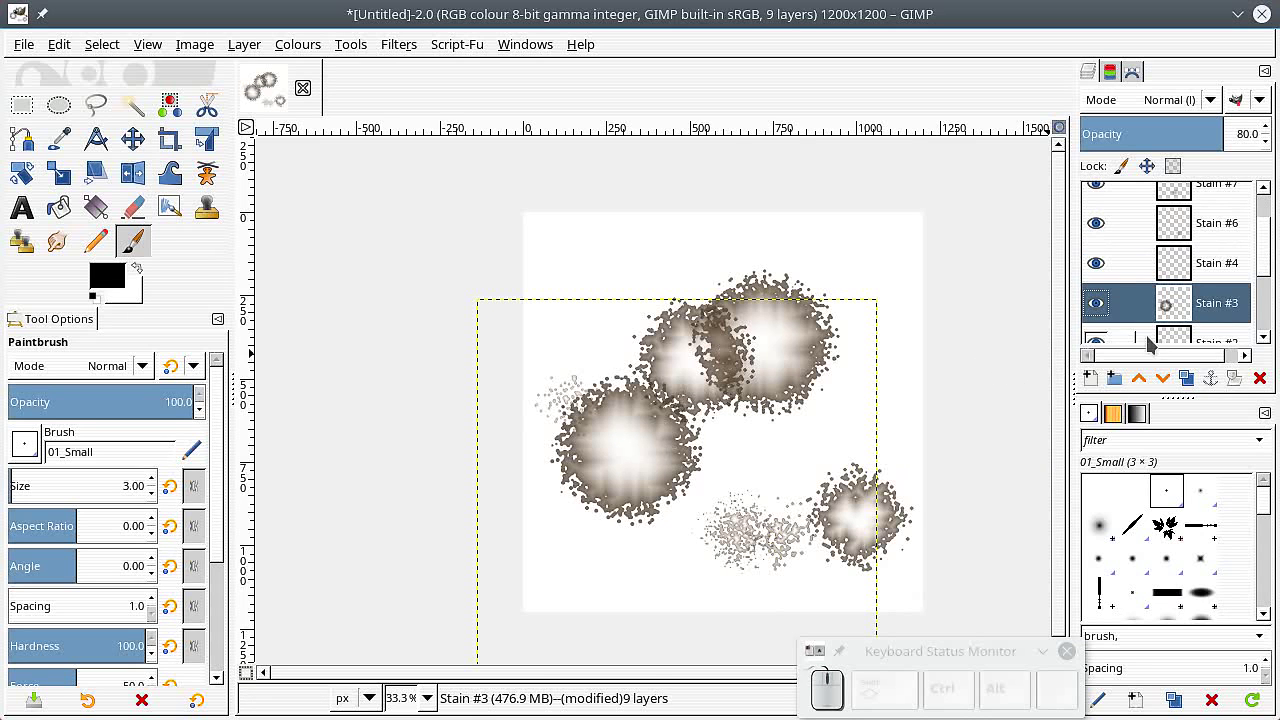
left_click(1261, 380)
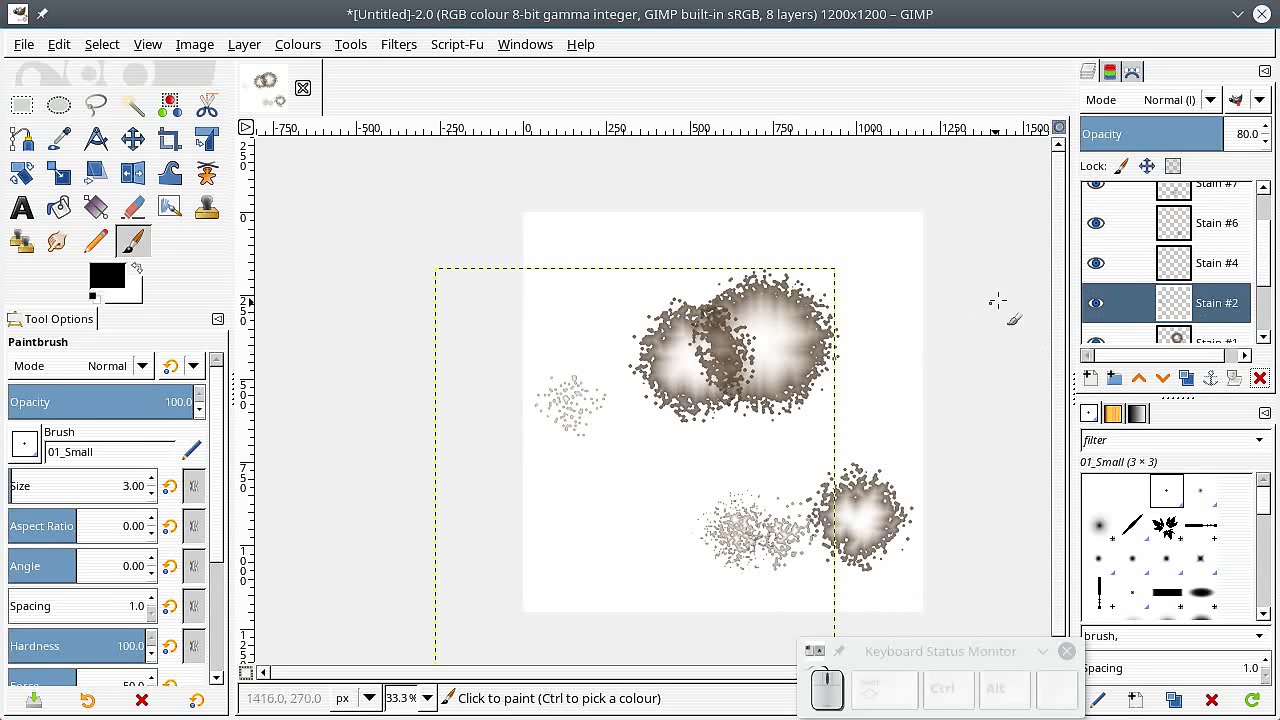
Set the Move tool to move the active layer and shift the Stain #8 layer down to the canvas centre
left_click_drag(1263, 225, 1263, 254)
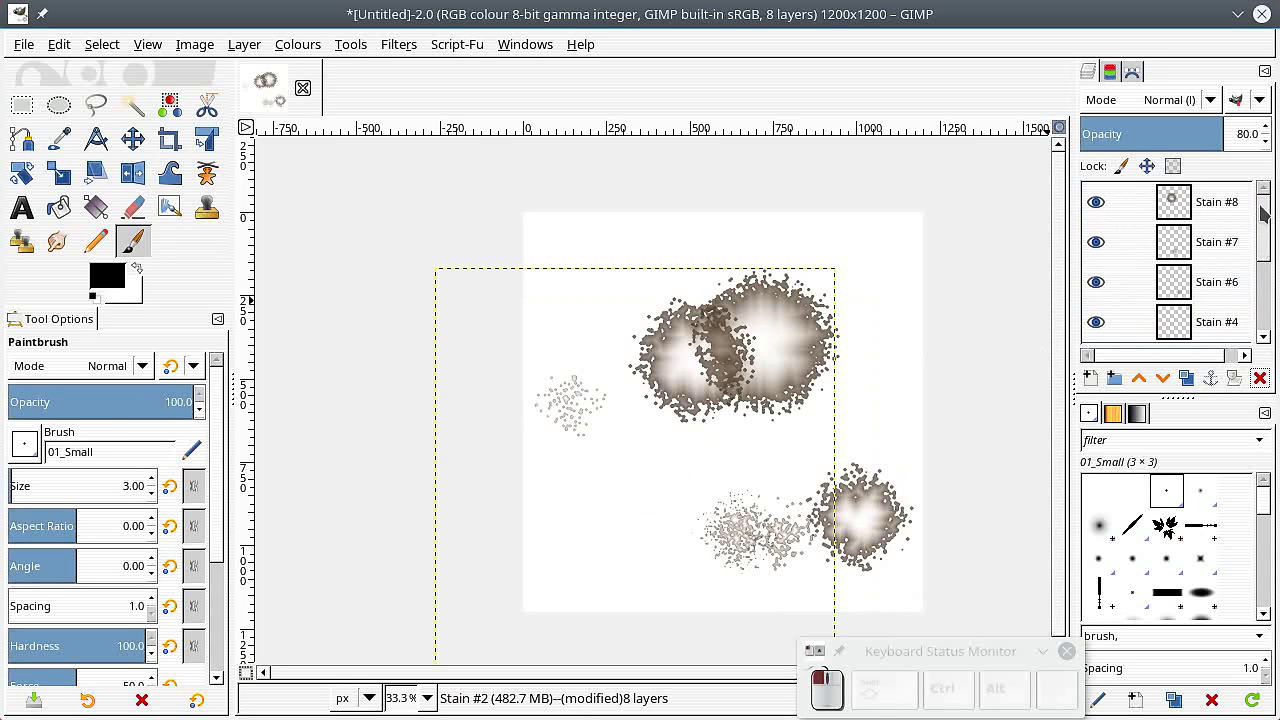
left_click(133, 140)
left_click(100, 429)
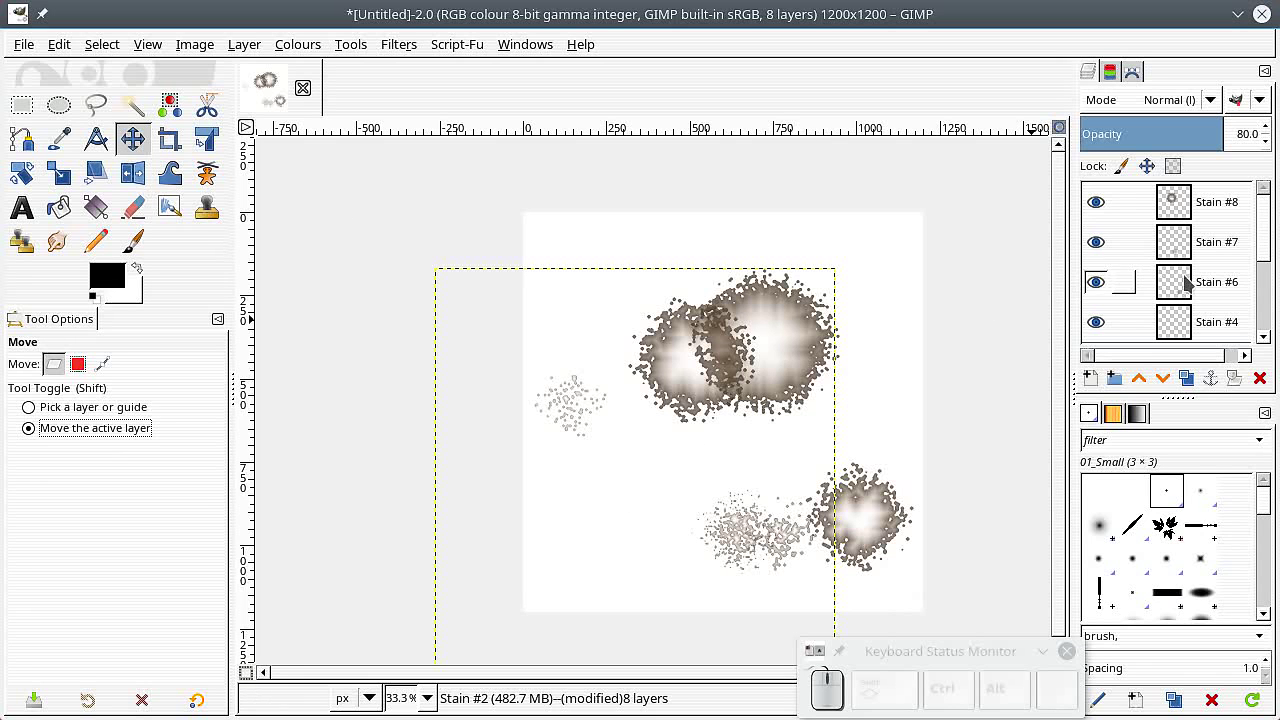
left_click(1230, 205)
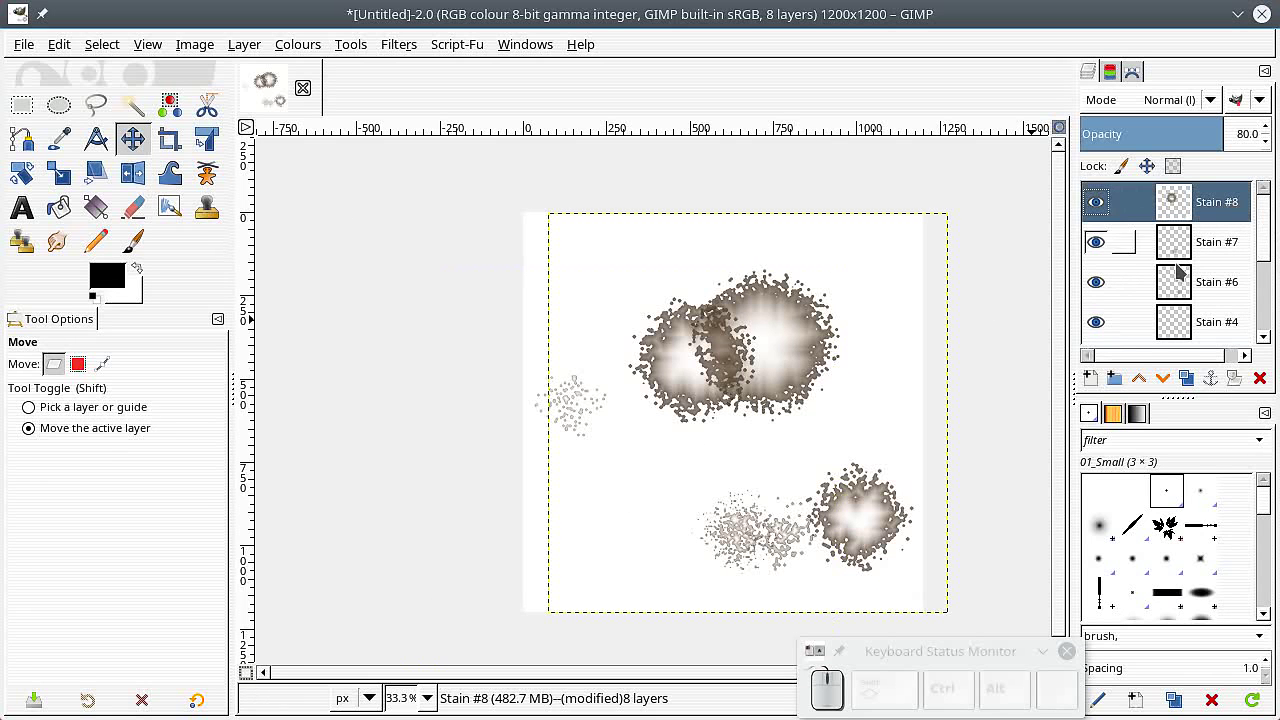
left_click_drag(732, 433, 760, 488)
Move the Stain #7 and Stain #6 splatter layers onto the Stain #8 stain
left_click(1167, 250)
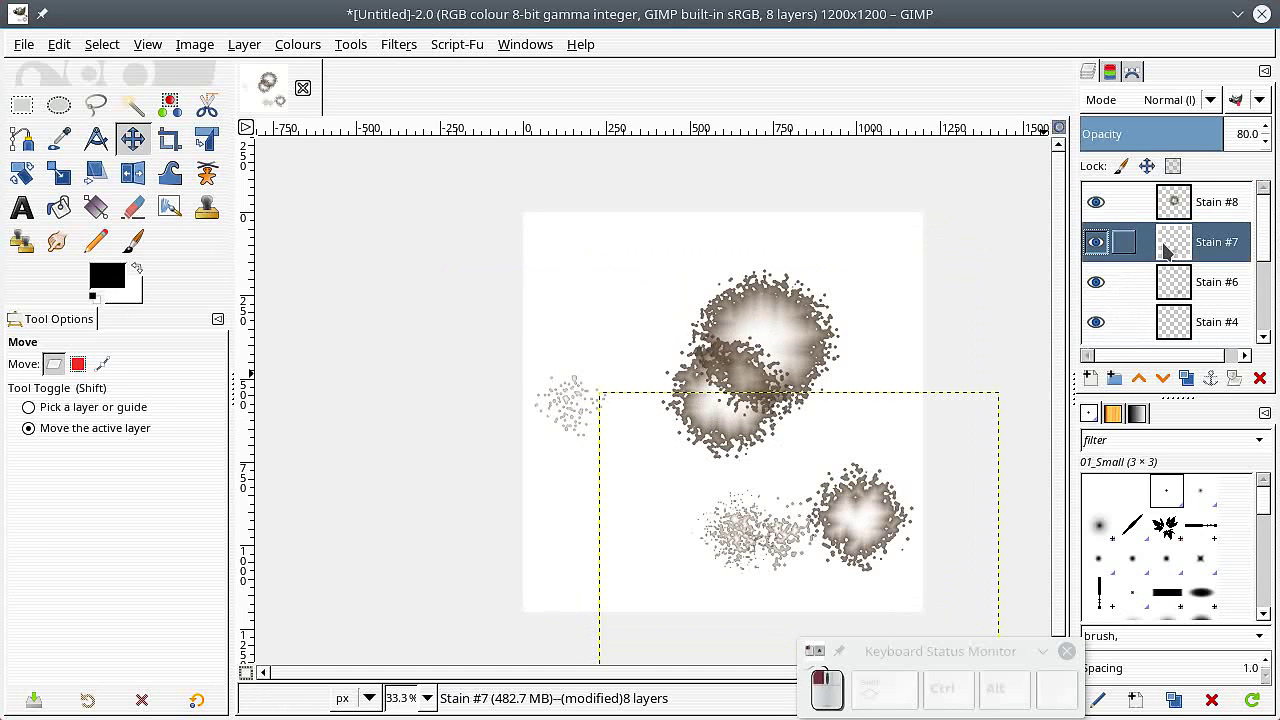
left_click_drag(884, 562, 874, 420)
left_click(1200, 282)
left_click_drag(967, 549, 915, 400)
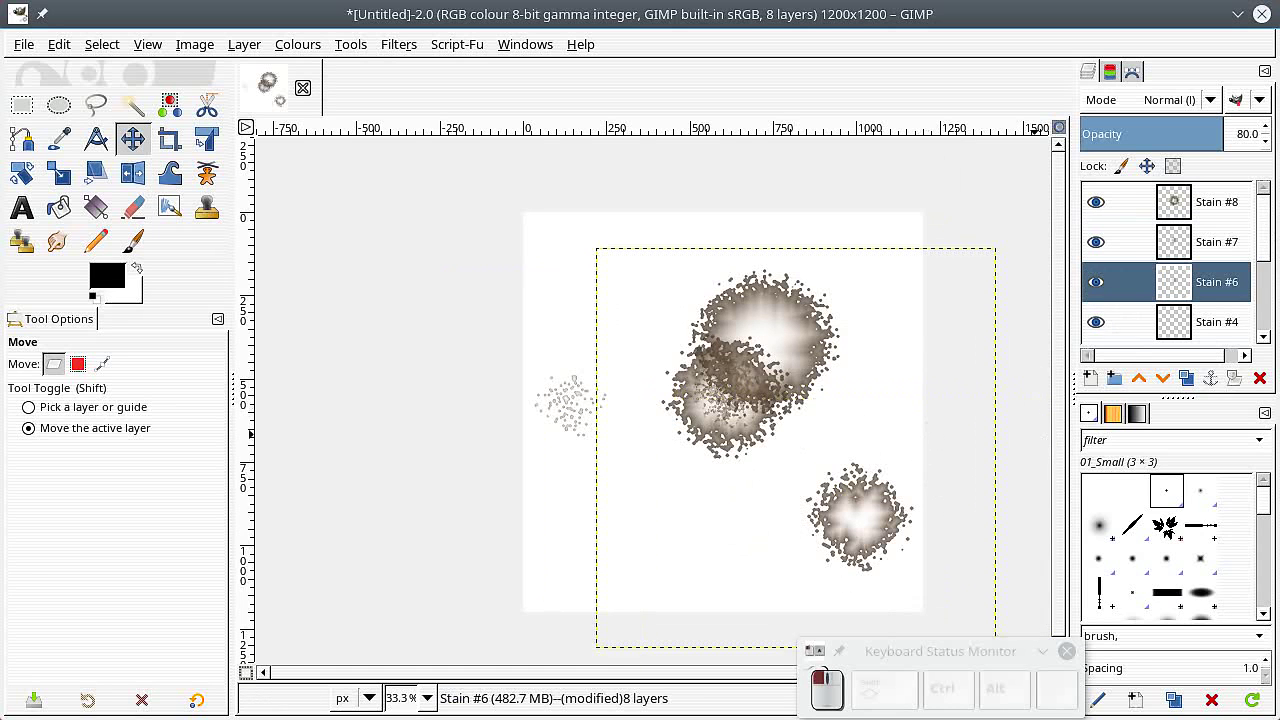
Reposition the Stain #4 layer to look for its stain, and delete the layer
left_click(1238, 320)
left_click_drag(934, 520, 858, 447)
left_click_drag(936, 488, 796, 380)
left_click_drag(810, 455, 662, 506)
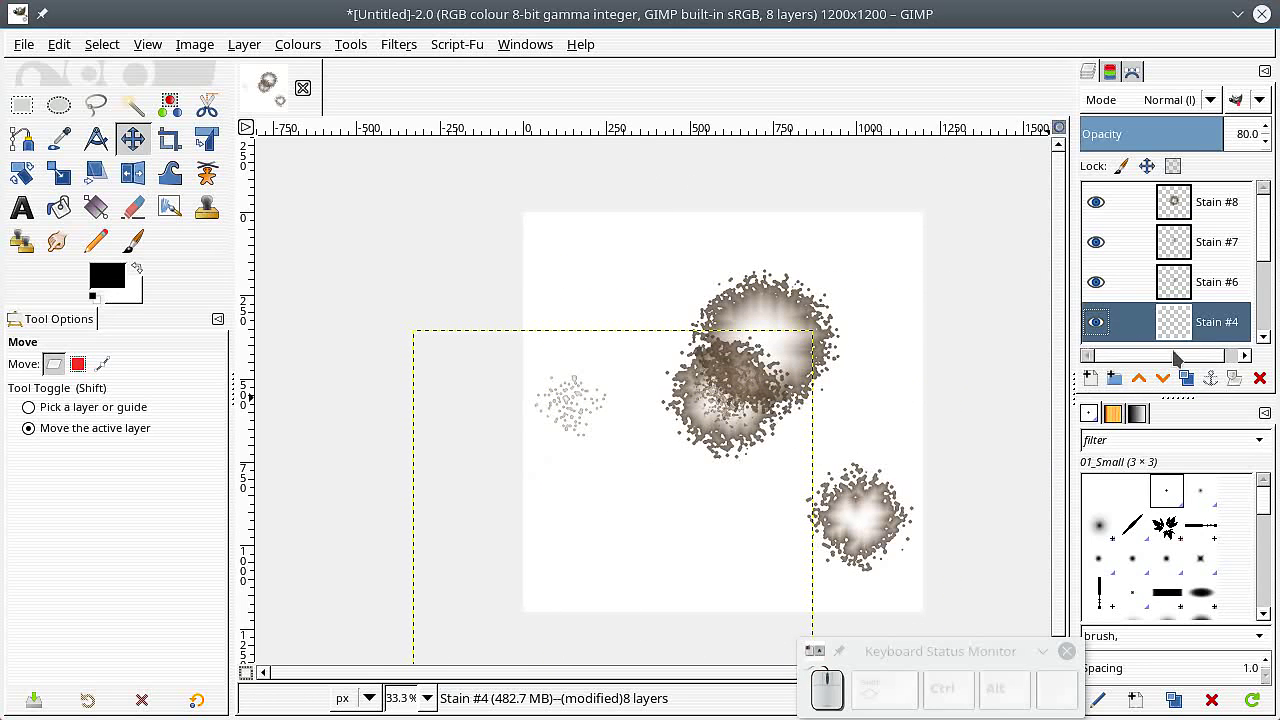
left_click(1260, 379)
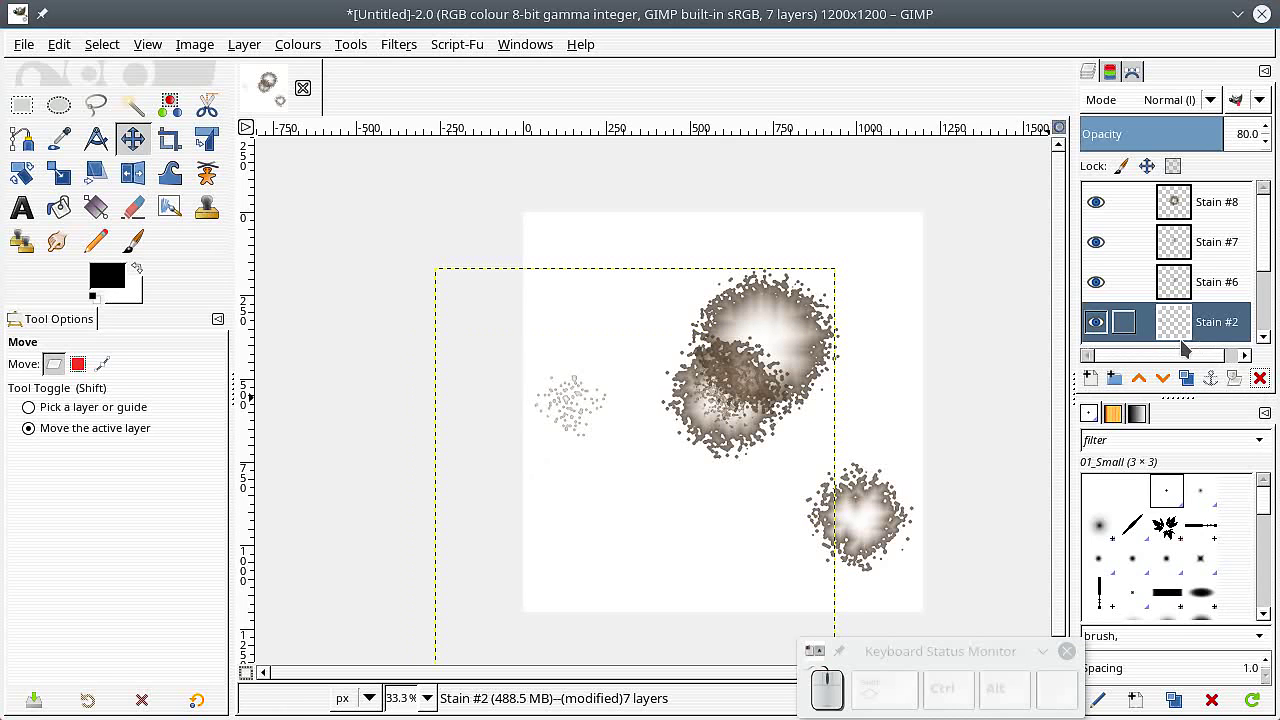
Move the Stain #2, Stain #1 and Stain layers so they all overlap the central stain cluster
left_click_drag(745, 459, 908, 450)
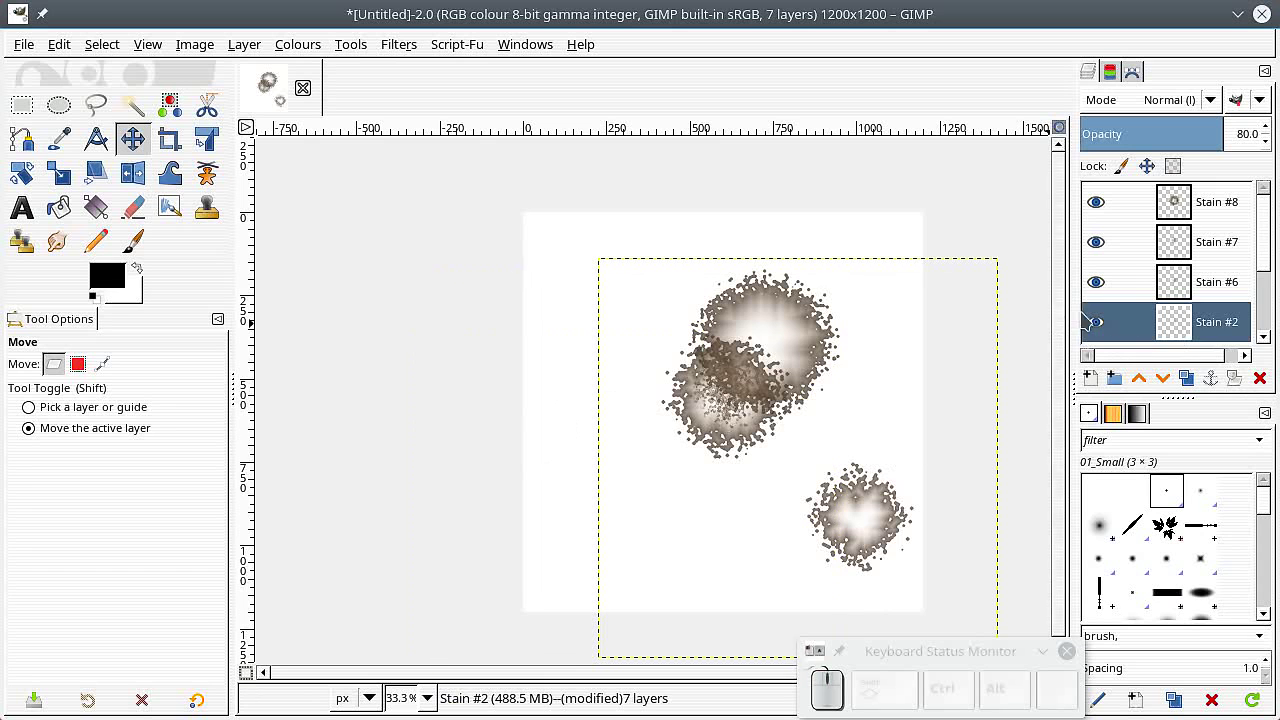
scroll(1262, 278, "down", 3)
left_click(1226, 270)
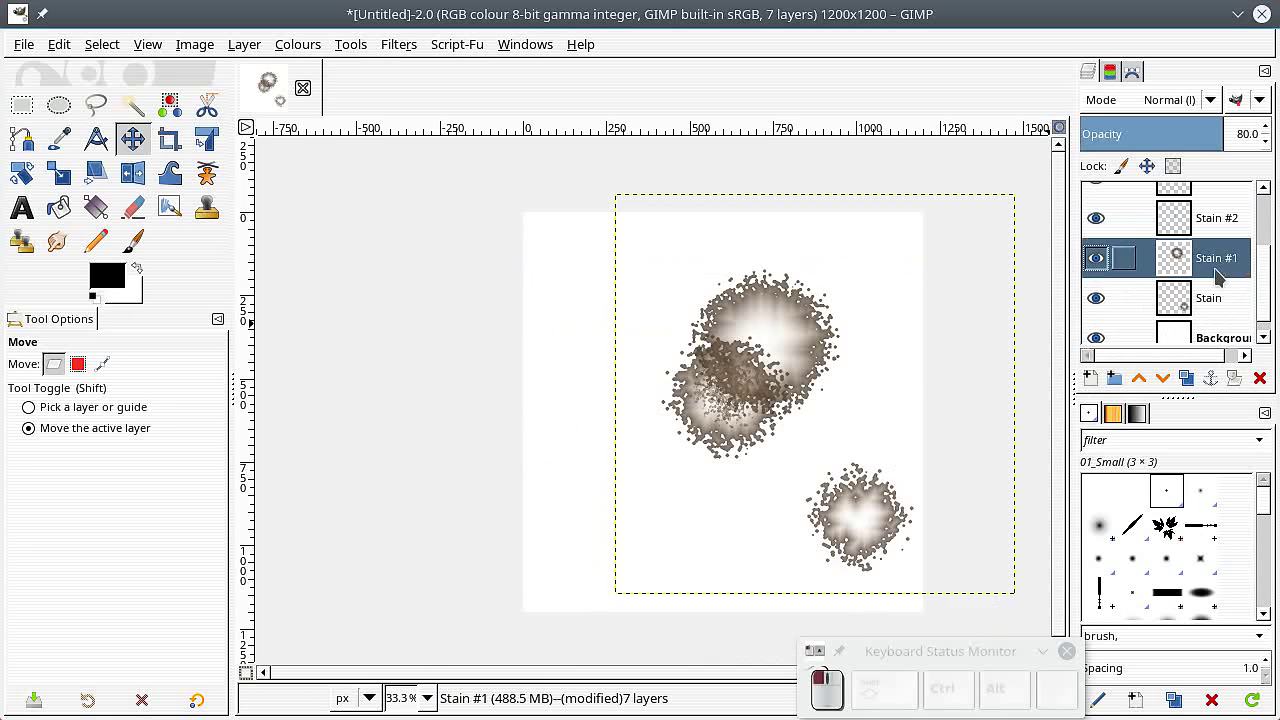
left_click_drag(894, 366, 856, 414)
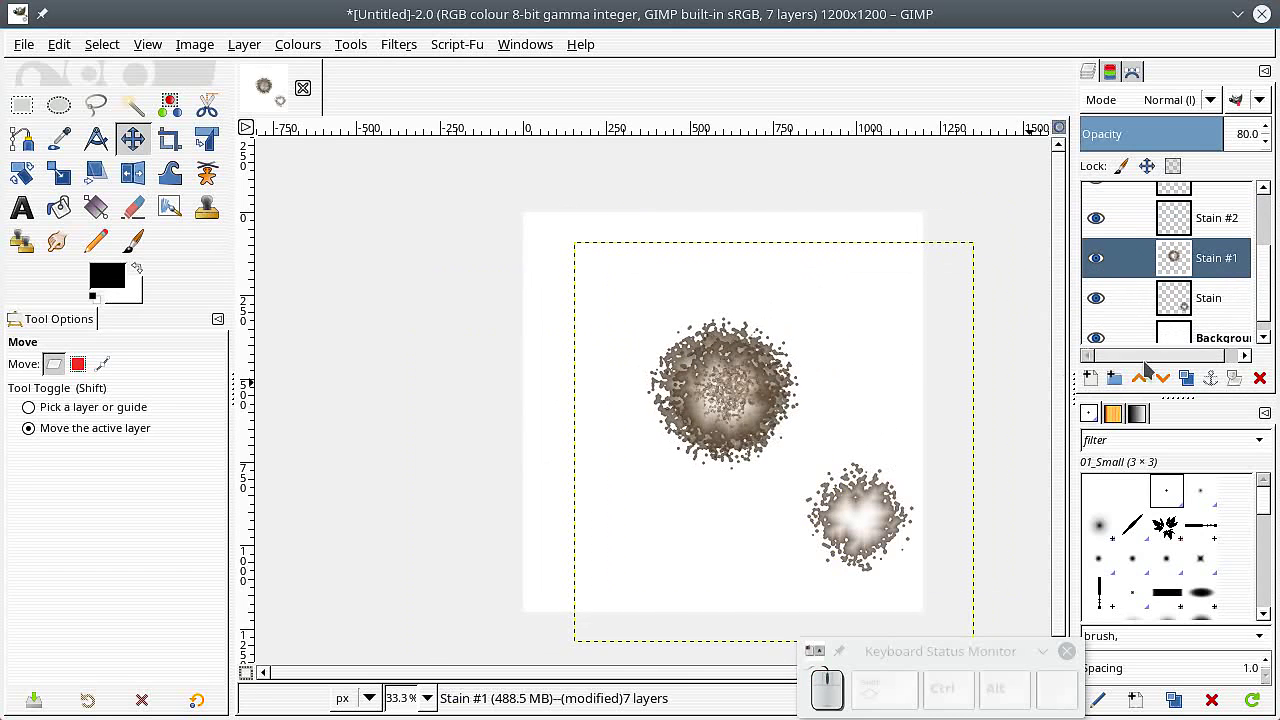
left_click(1180, 308)
left_click_drag(930, 560, 800, 438)
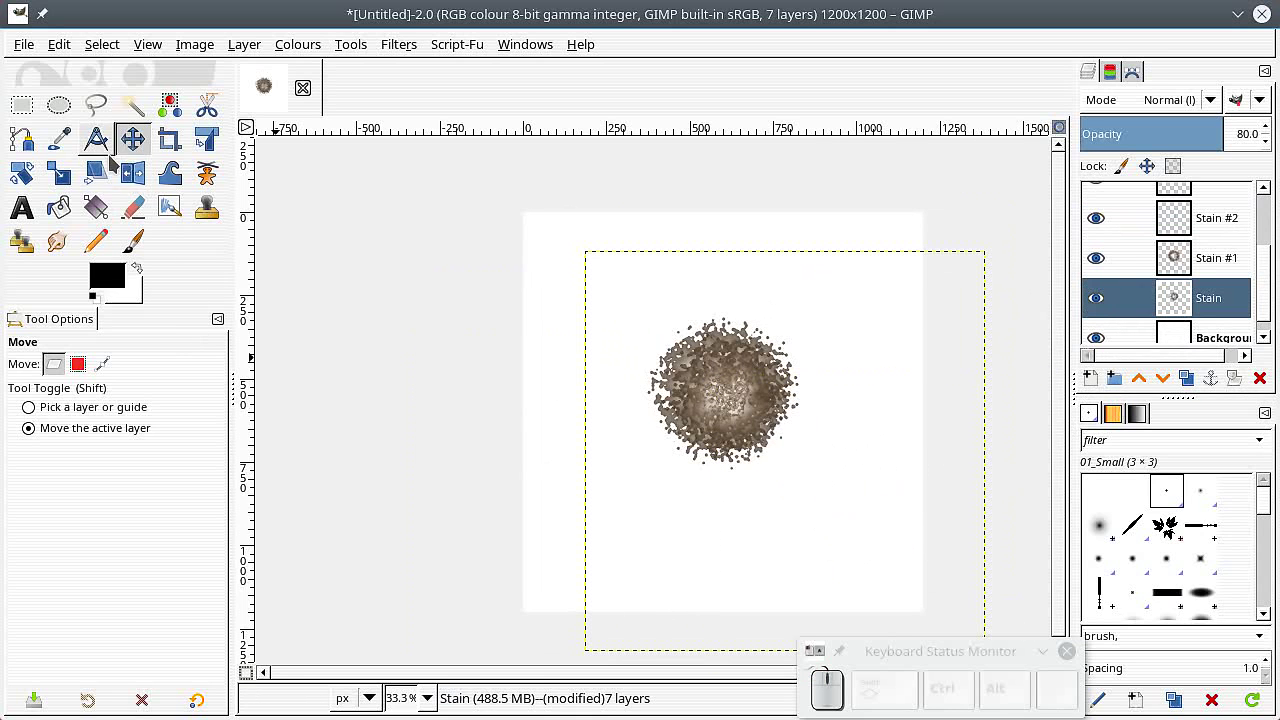
Crop the image to 500 x 500 px centred on the stain cluster, and delete the Background layer
left_click(170, 141)
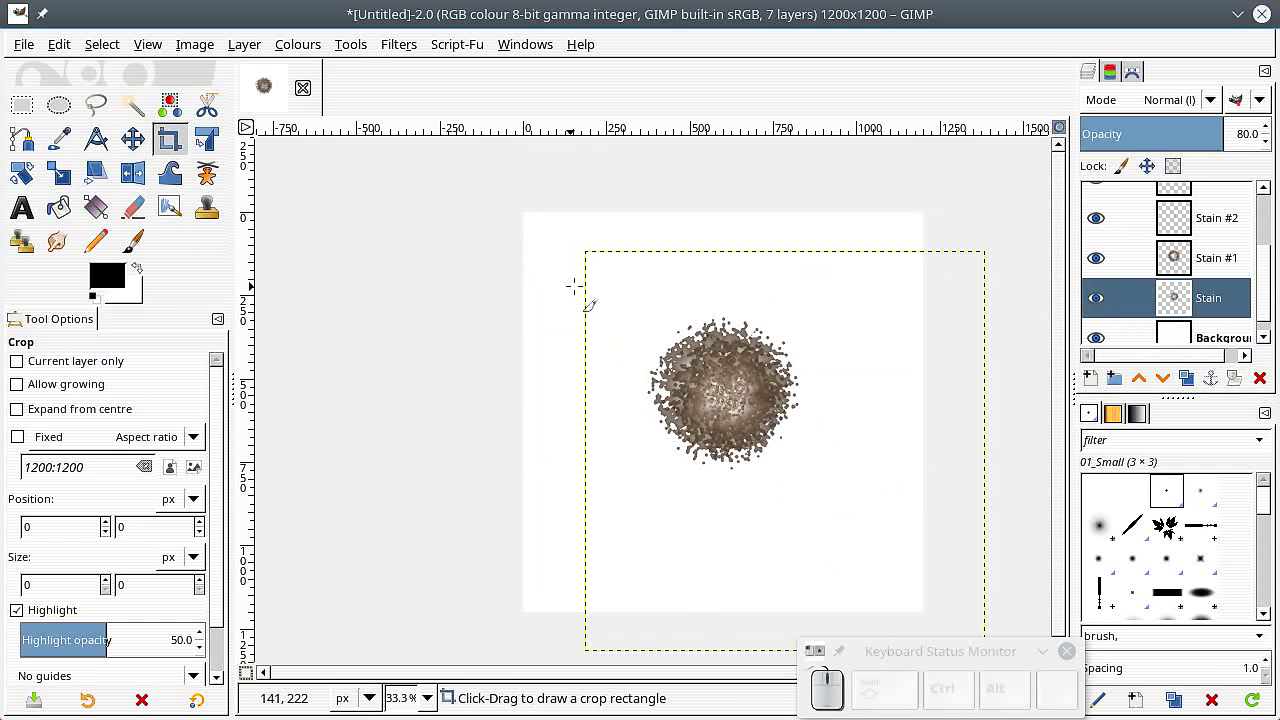
left_click_drag(641, 315, 811, 477)
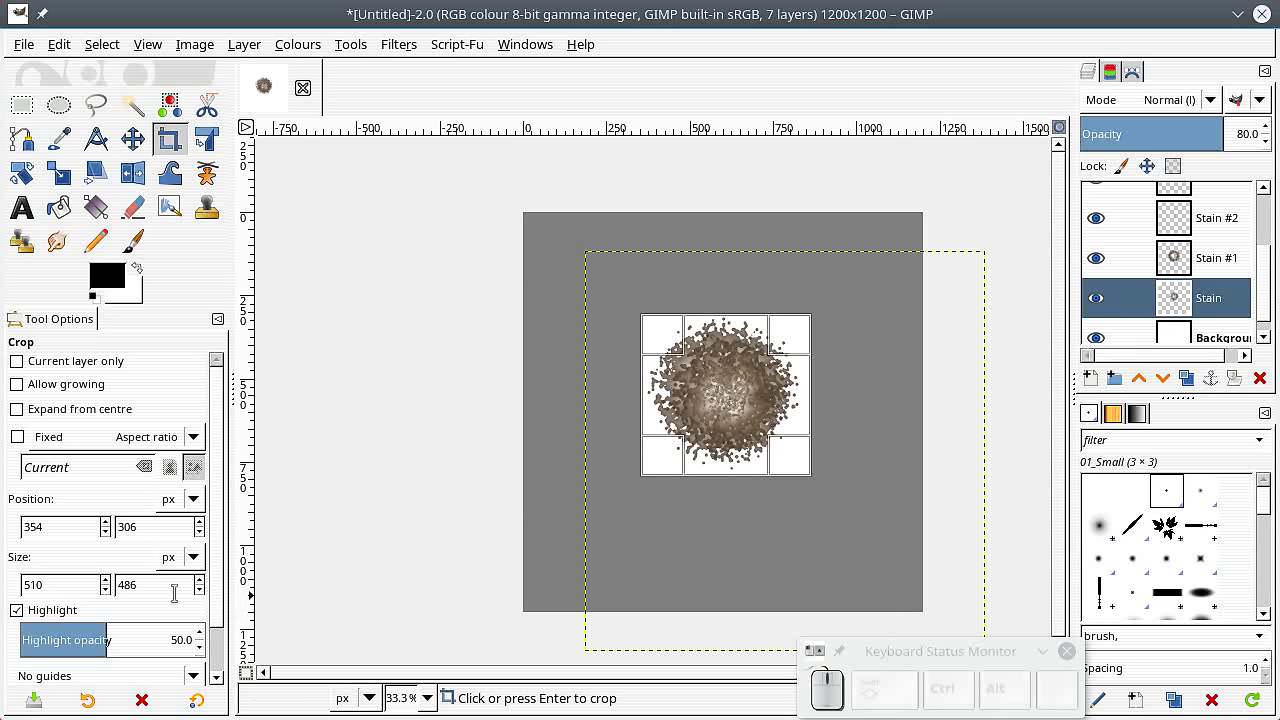
type("500")
left_click(61, 585)
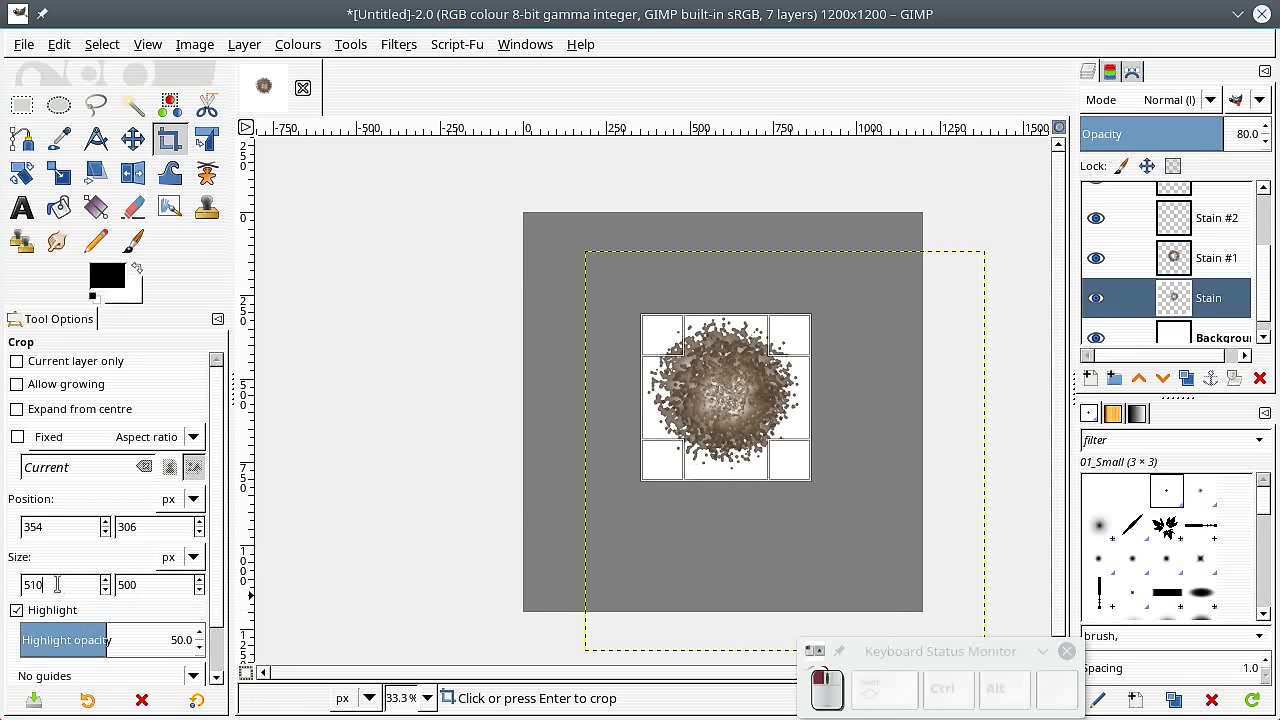
type("500")
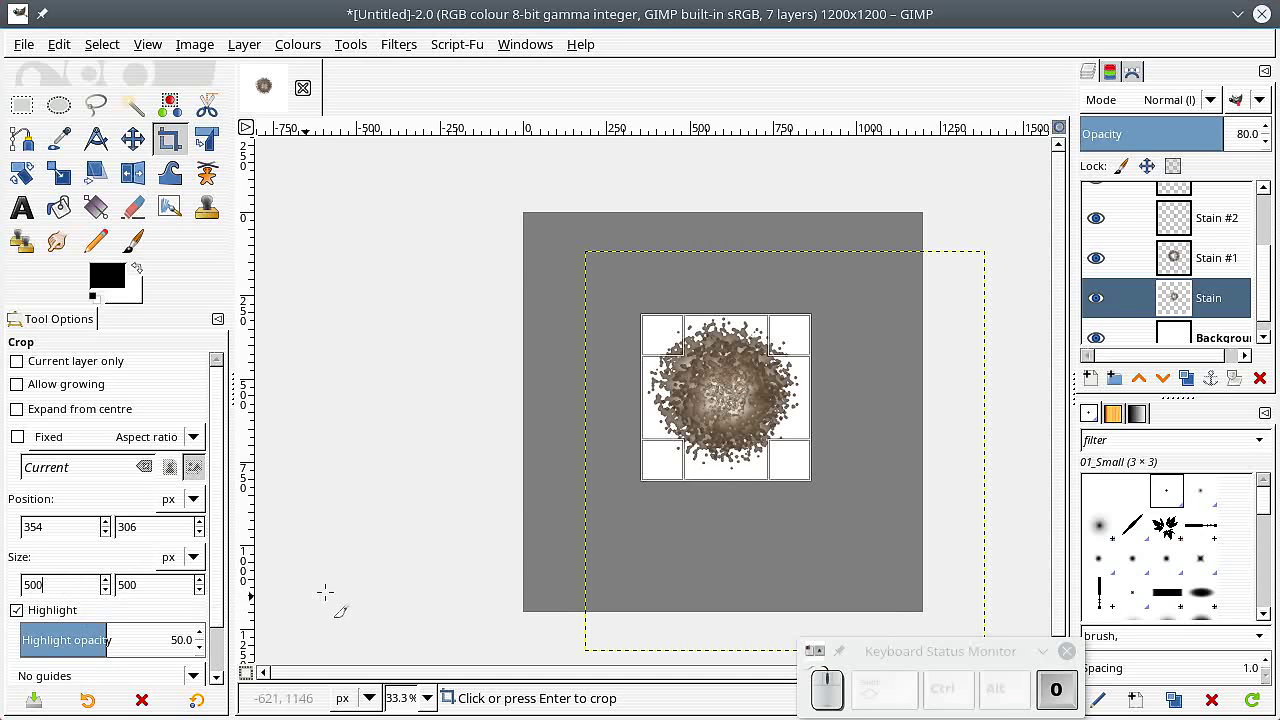
left_click_drag(720, 416, 722, 411)
left_click(724, 404)
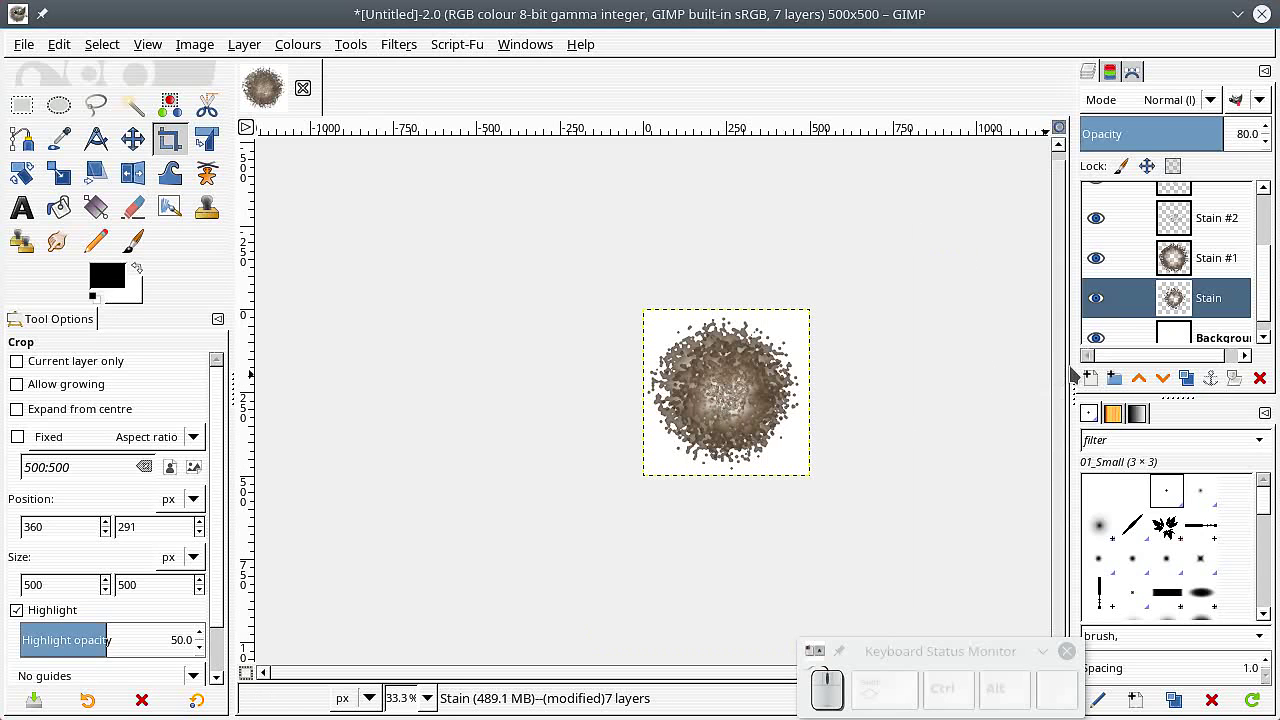
left_click(1197, 337)
left_click(1259, 378)
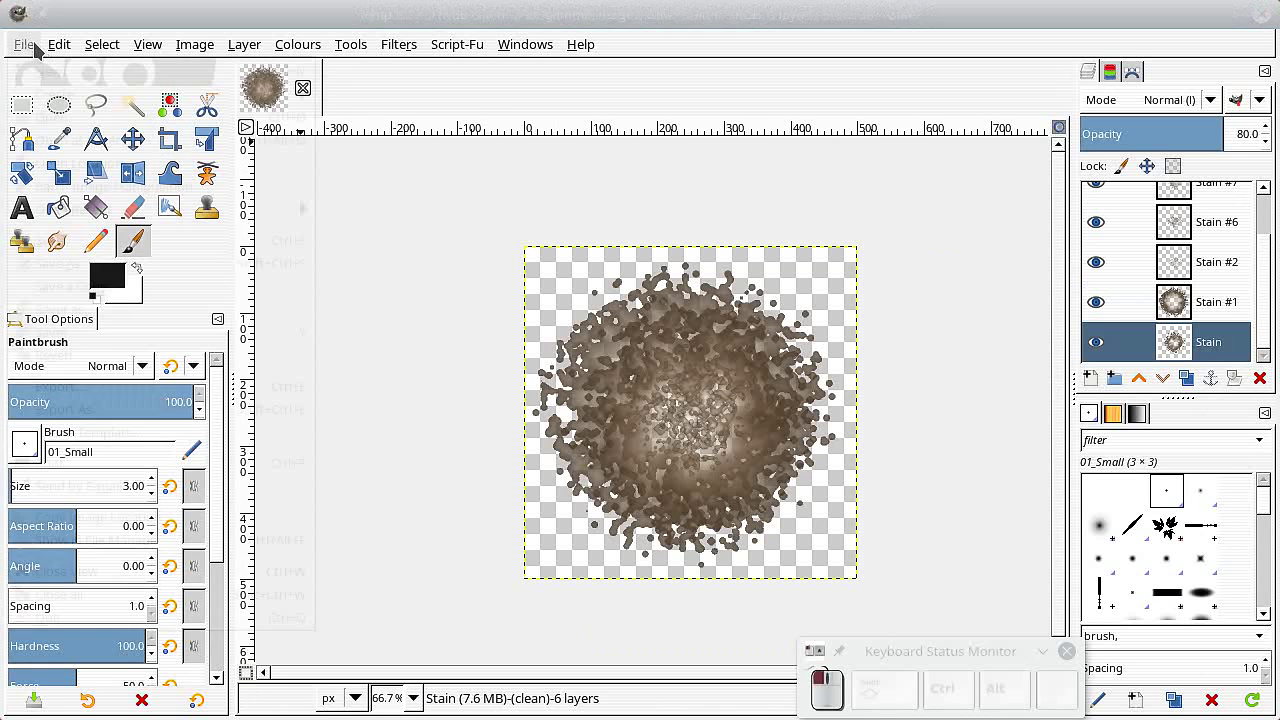
Export the stain image into the gimp210/brush folder under the file name 01-coffee.gih
left_click(23, 44)
left_click(78, 388)
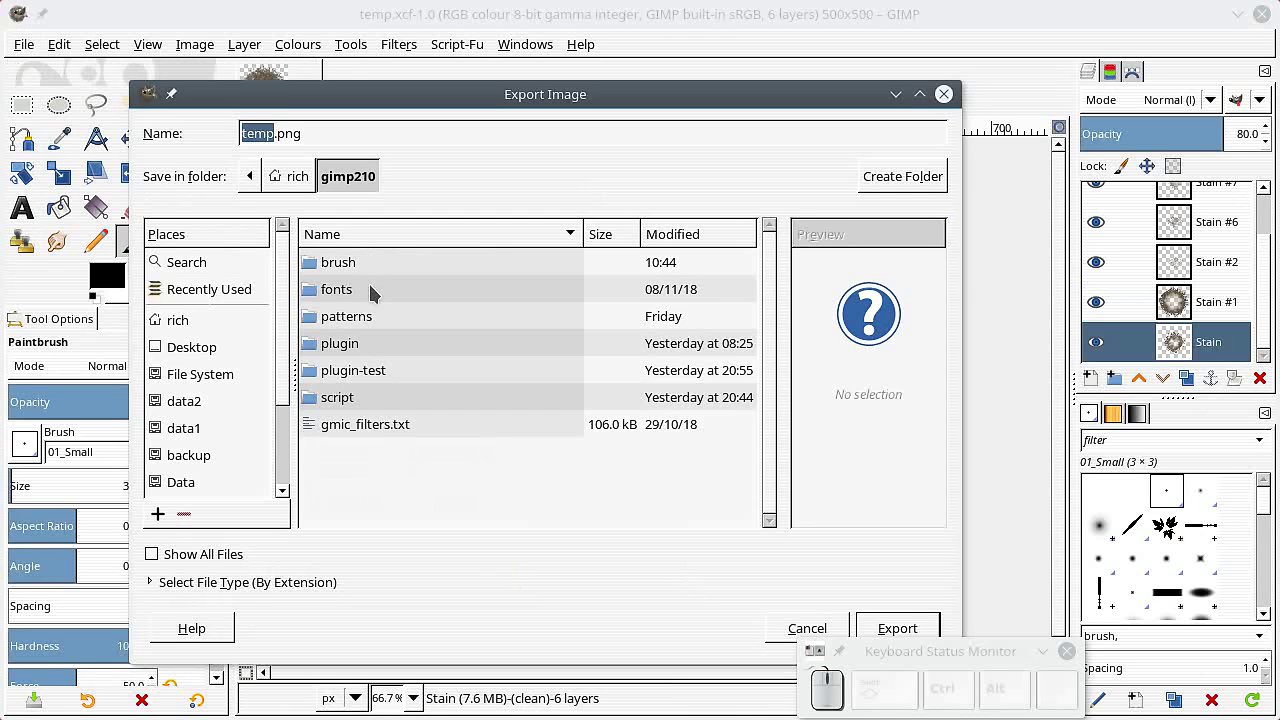
left_click(366, 261)
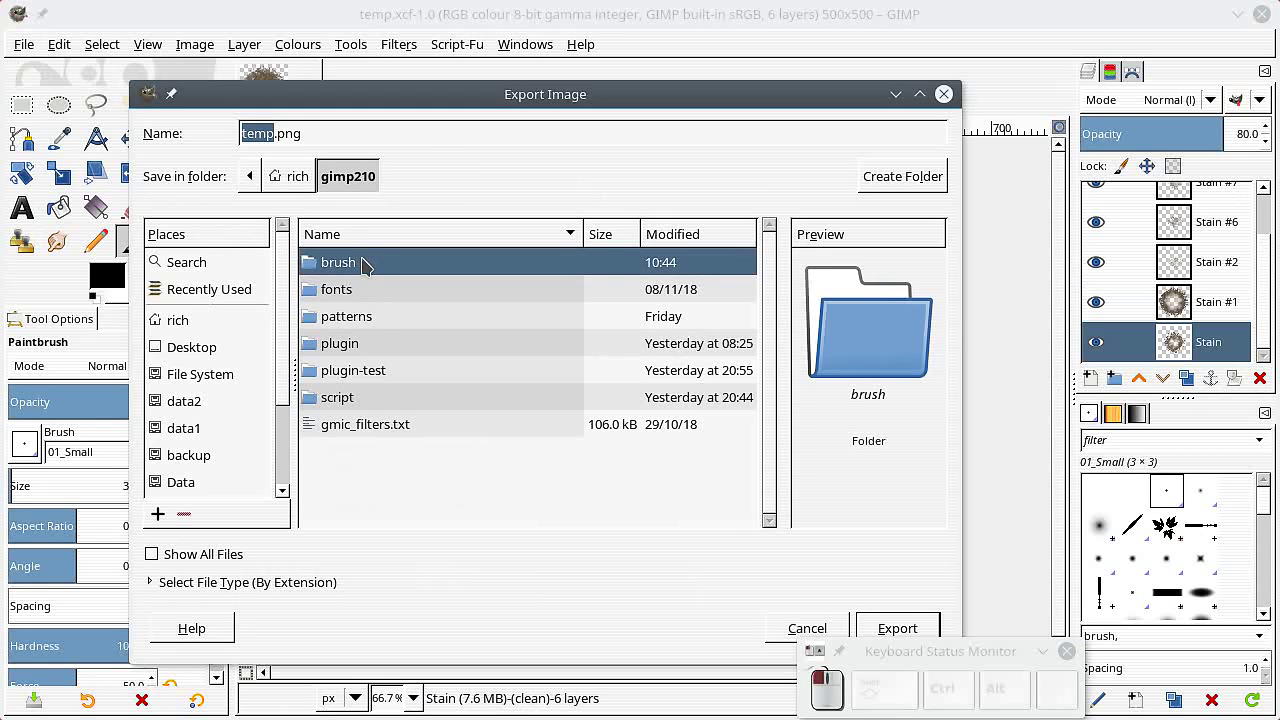
double_click(362, 262)
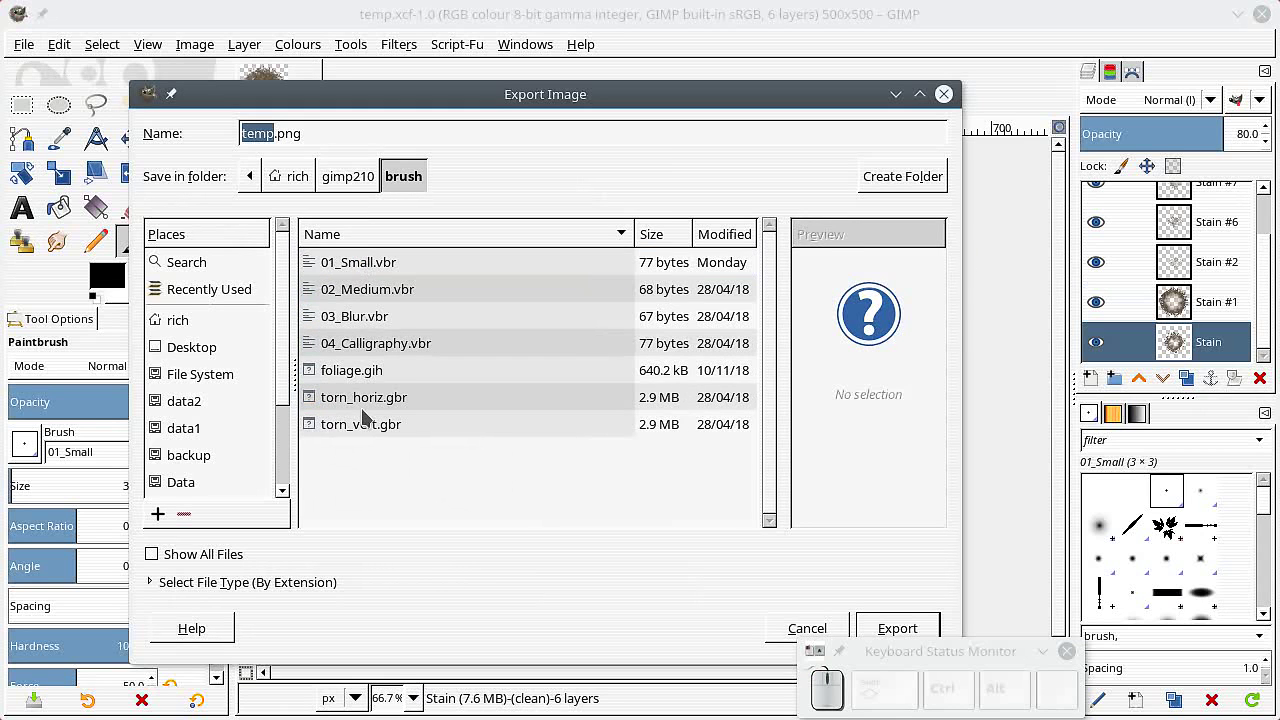
type("01-coffee")
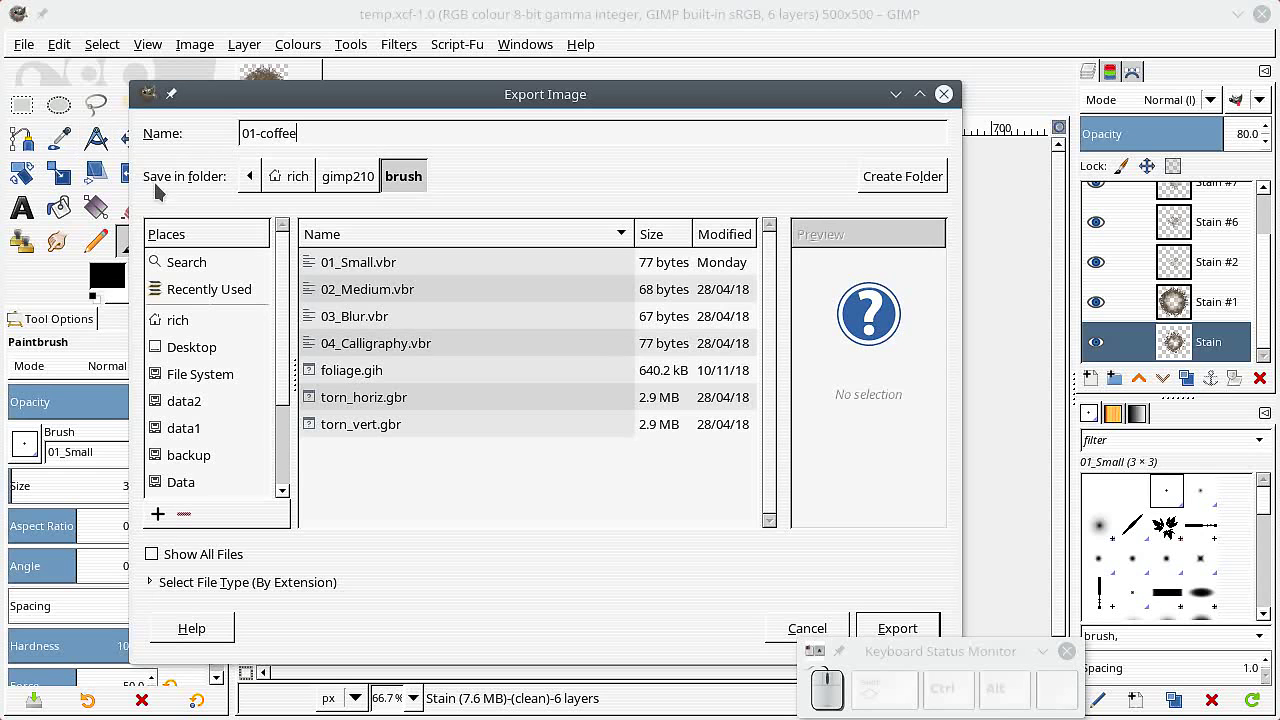
left_click_drag(715, 94, 641, 49)
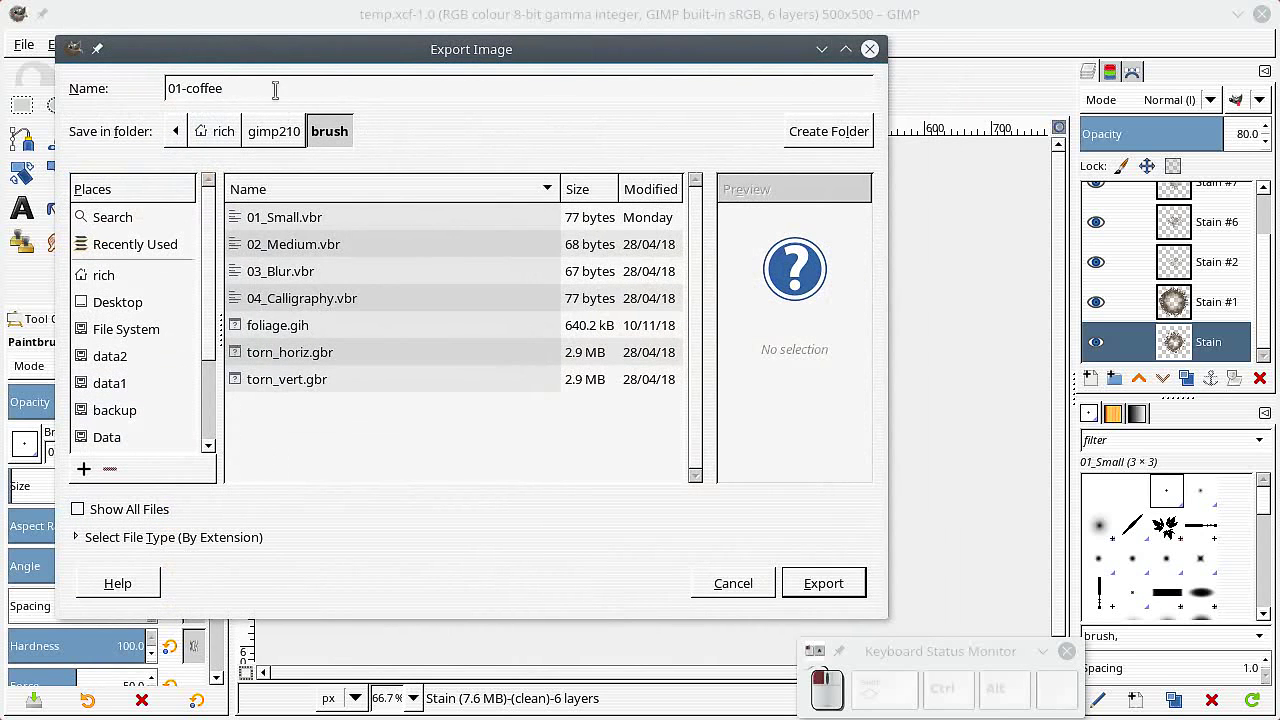
type(".gi")
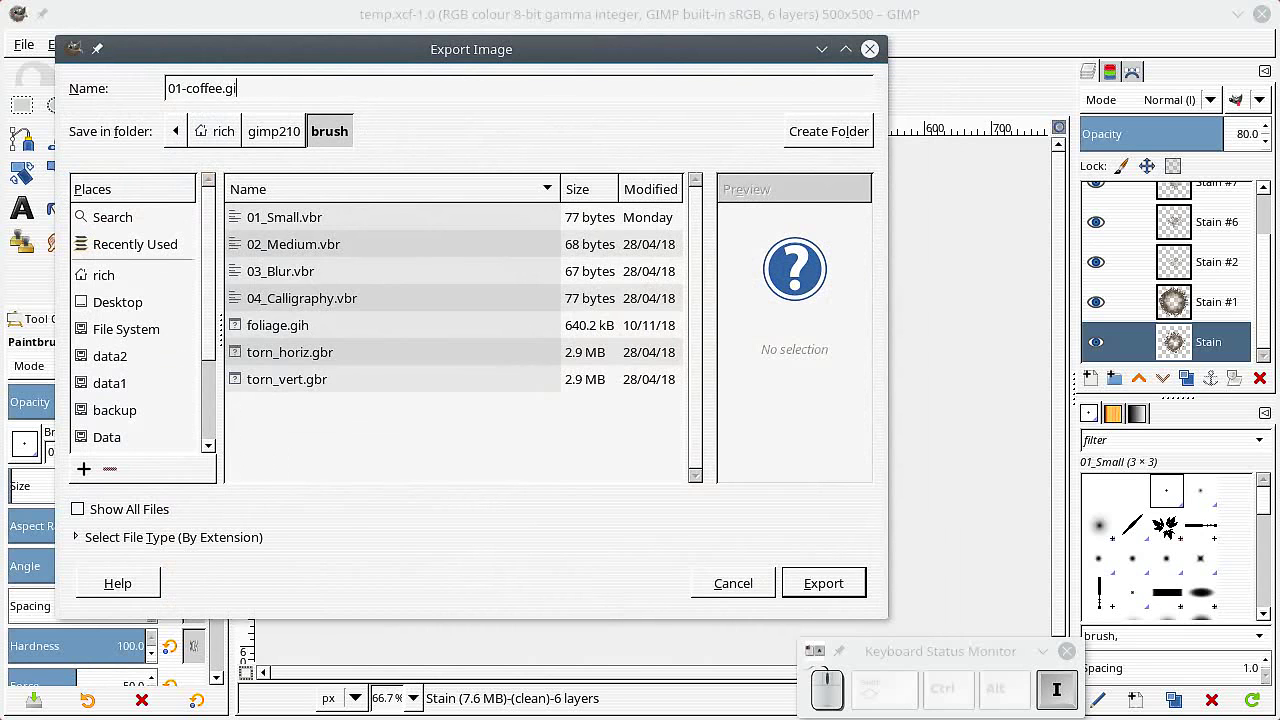
type("h")
left_click(826, 588)
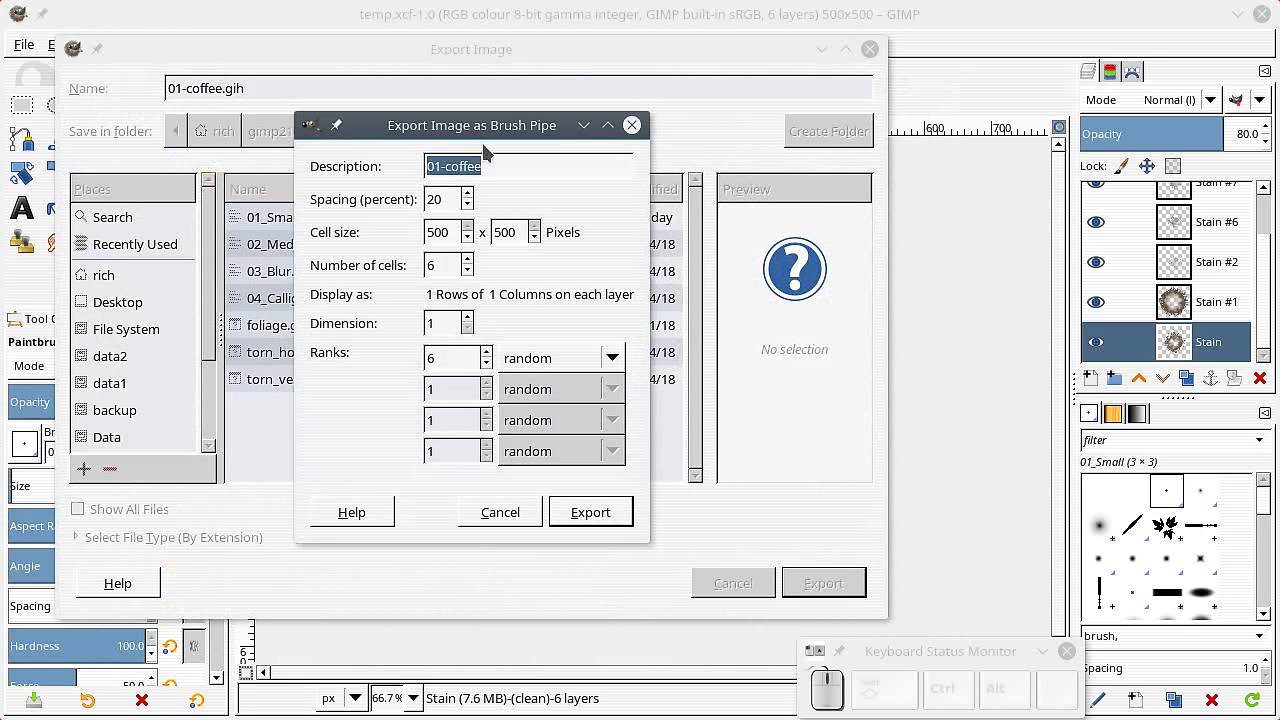
Set the brush pipe spacing to 100 percent, keep the rank selection mode as random, and complete the export
double_click(444, 199)
type("100")
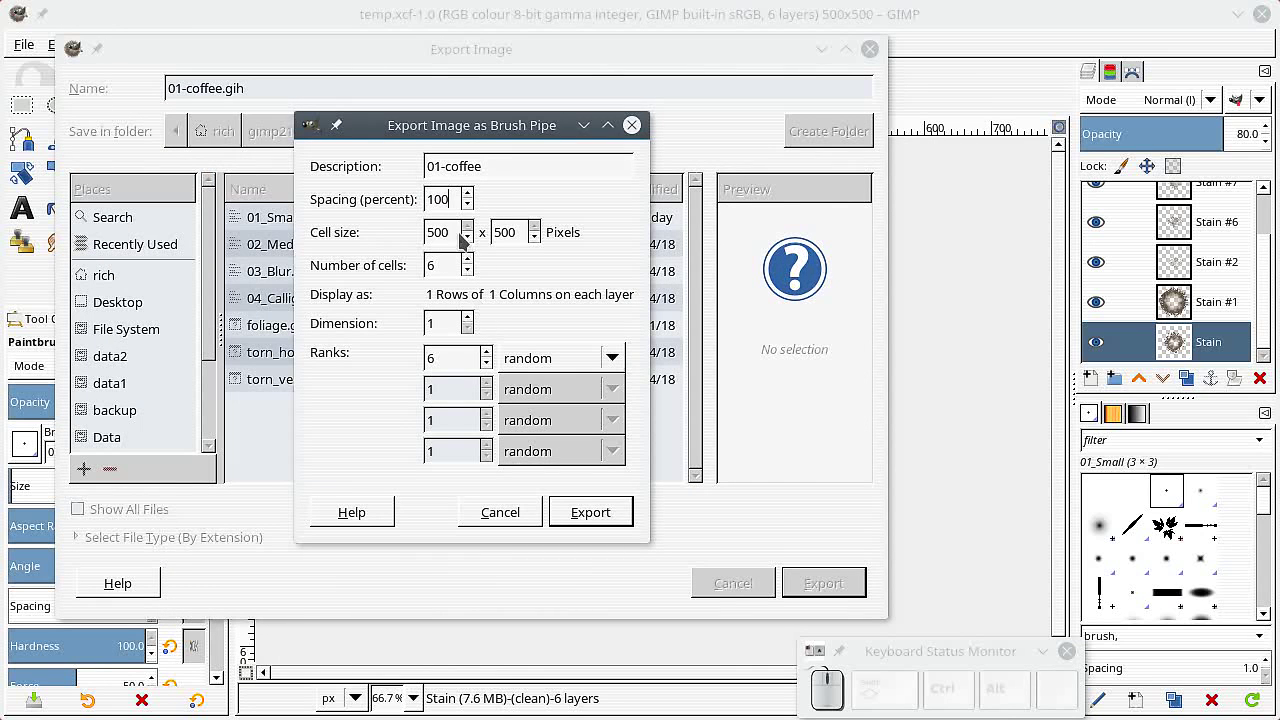
left_click(550, 359)
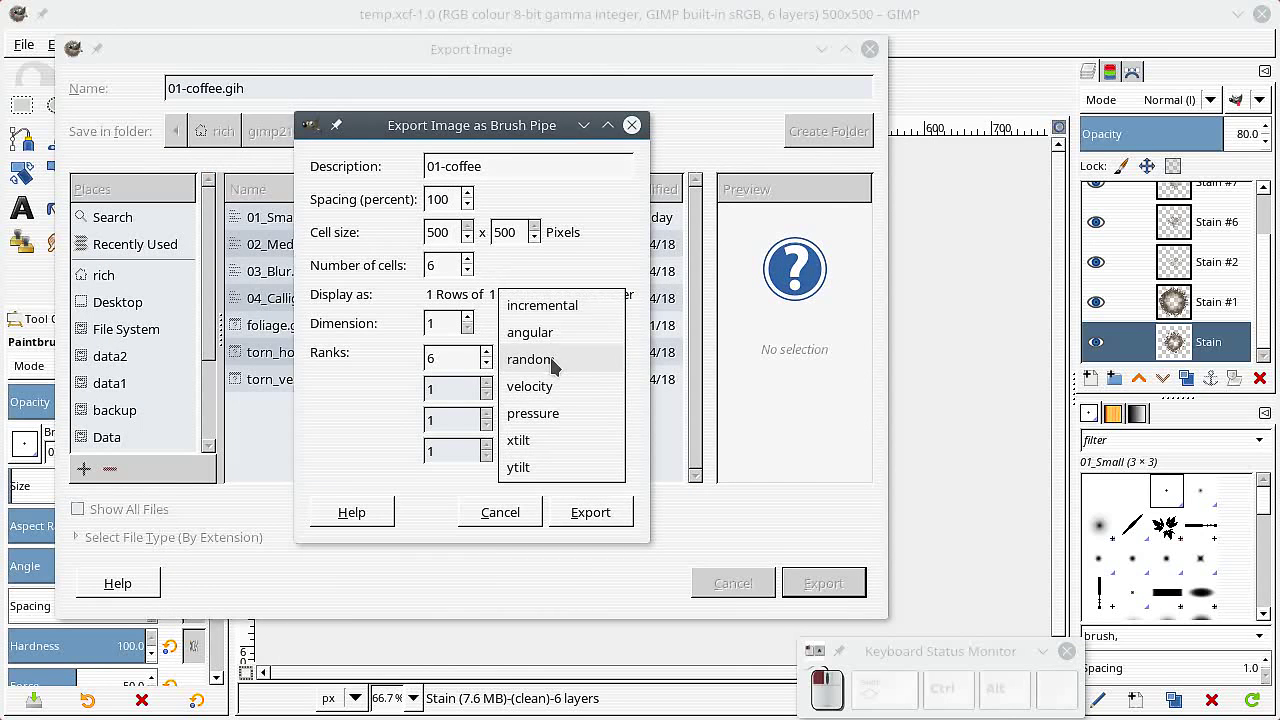
left_click(545, 359)
left_click(595, 518)
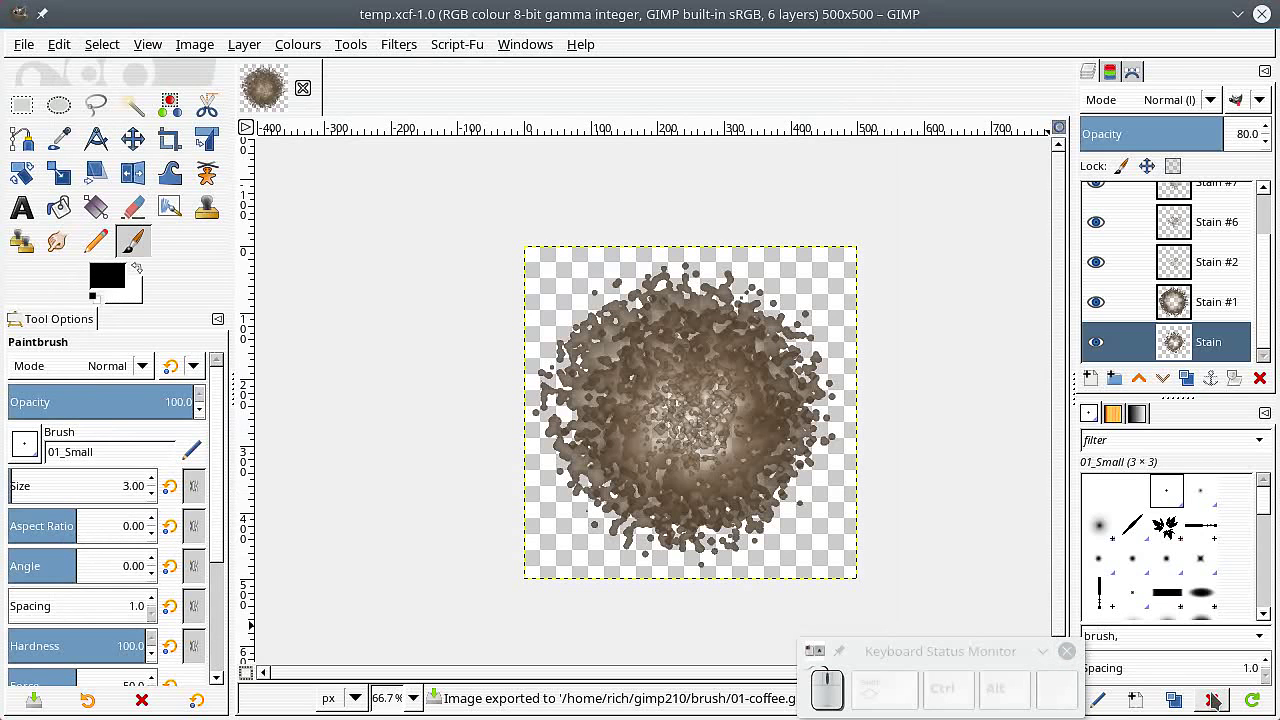
Refresh the brush list to select the 01-coffee brush, and create a new 1200 x 1200 px image
left_click(1249, 705)
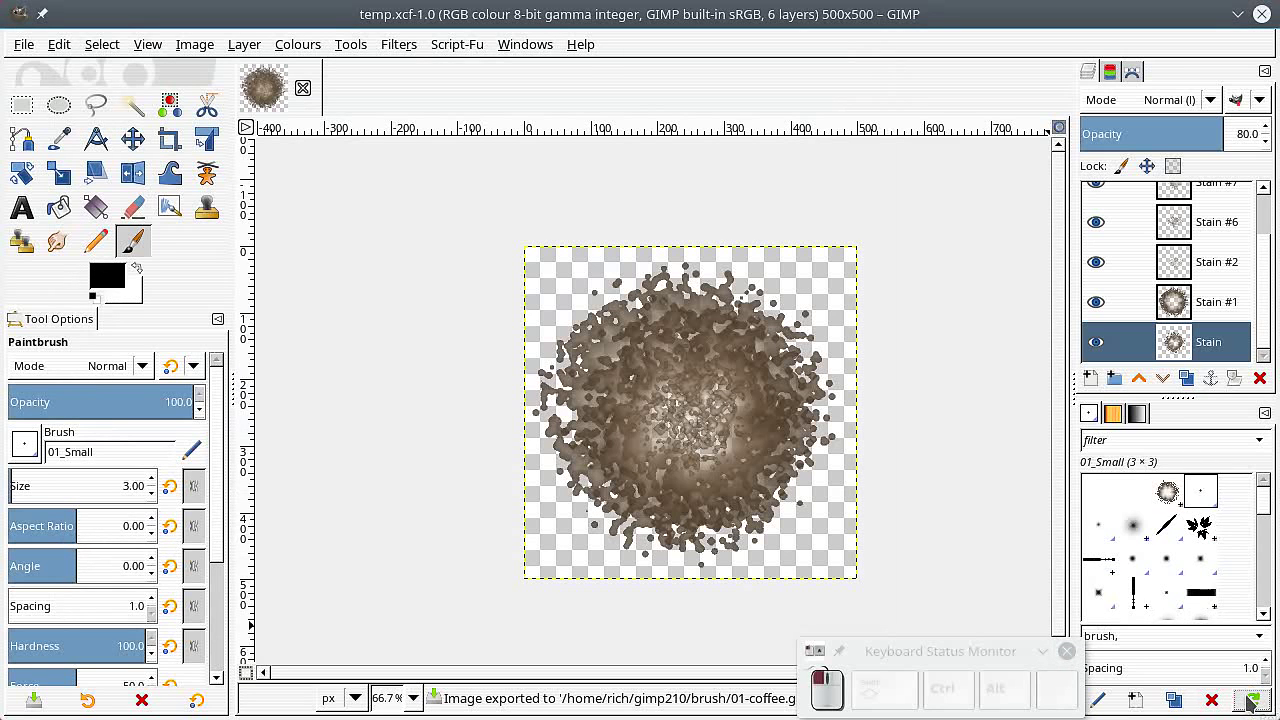
left_click(1168, 492)
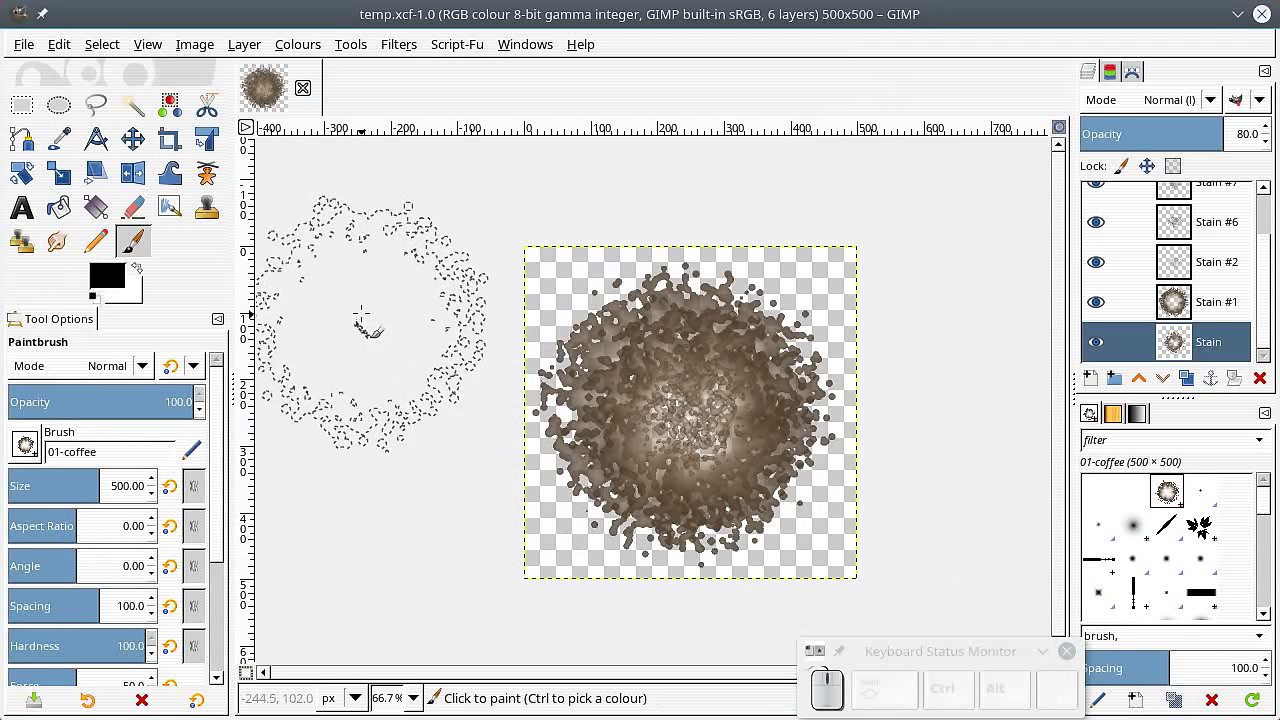
left_click(23, 44)
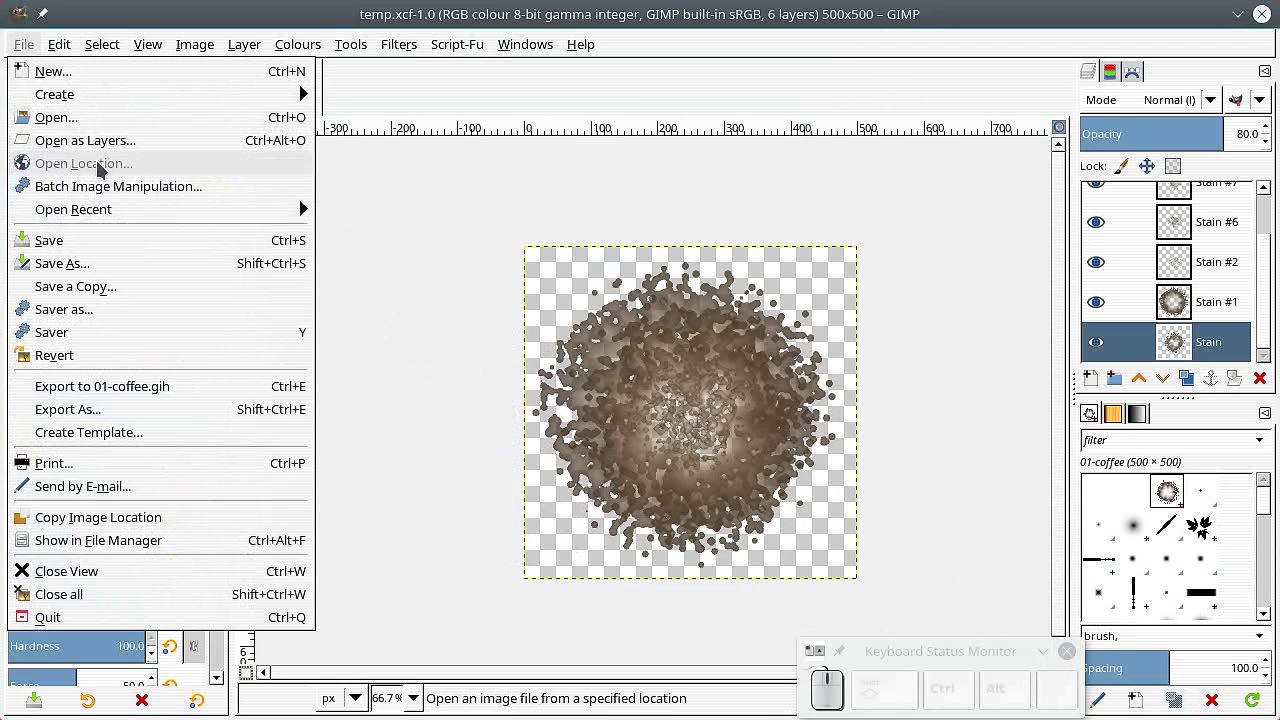
left_click(98, 72)
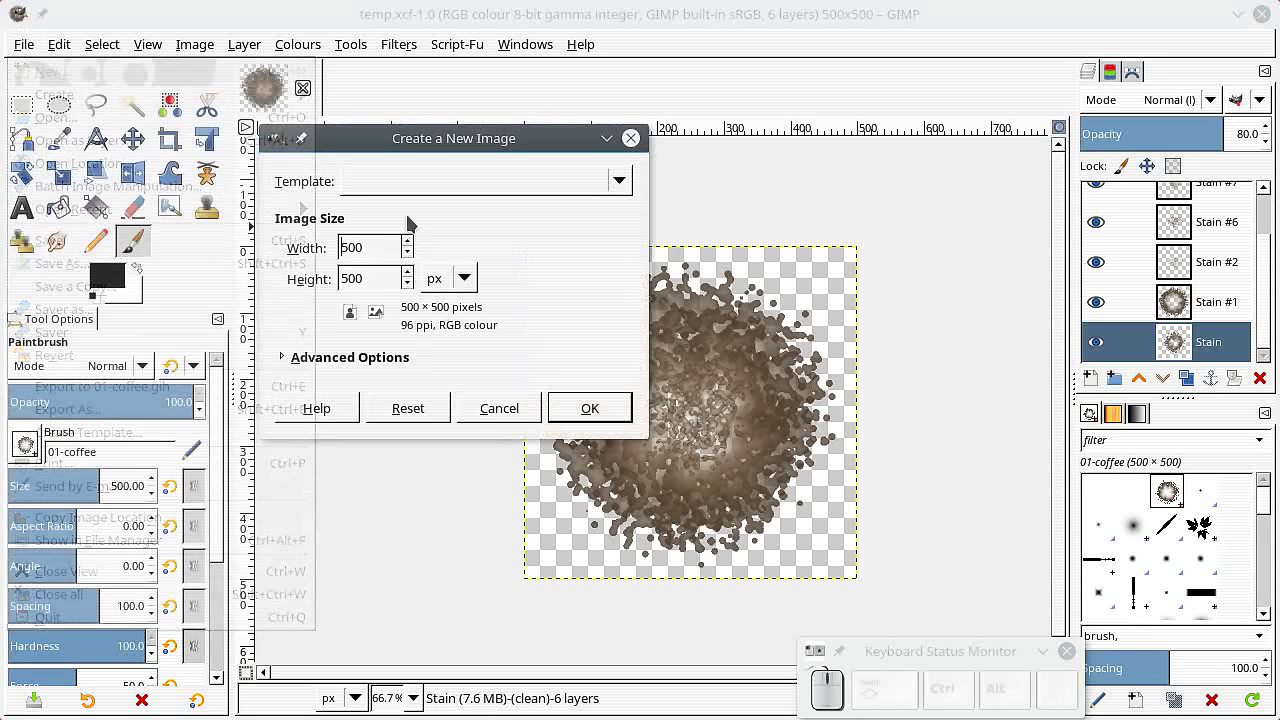
type("1200")
key("Tab")
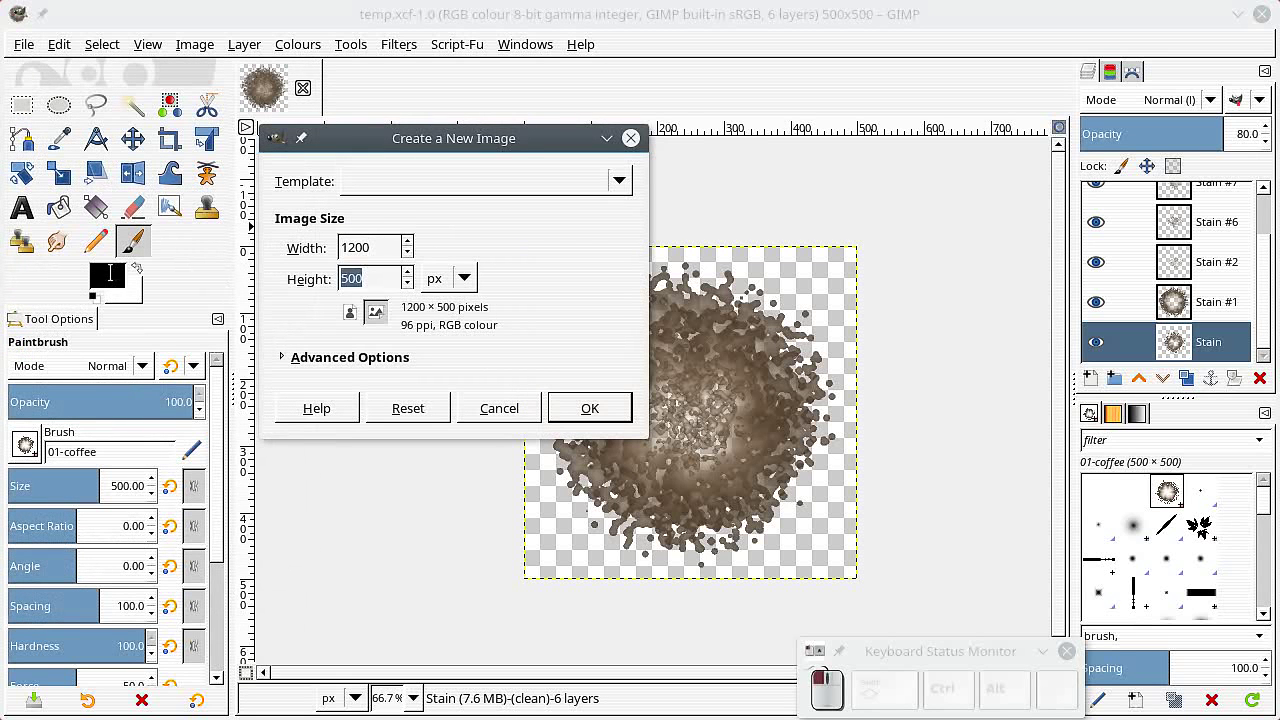
type("1200")
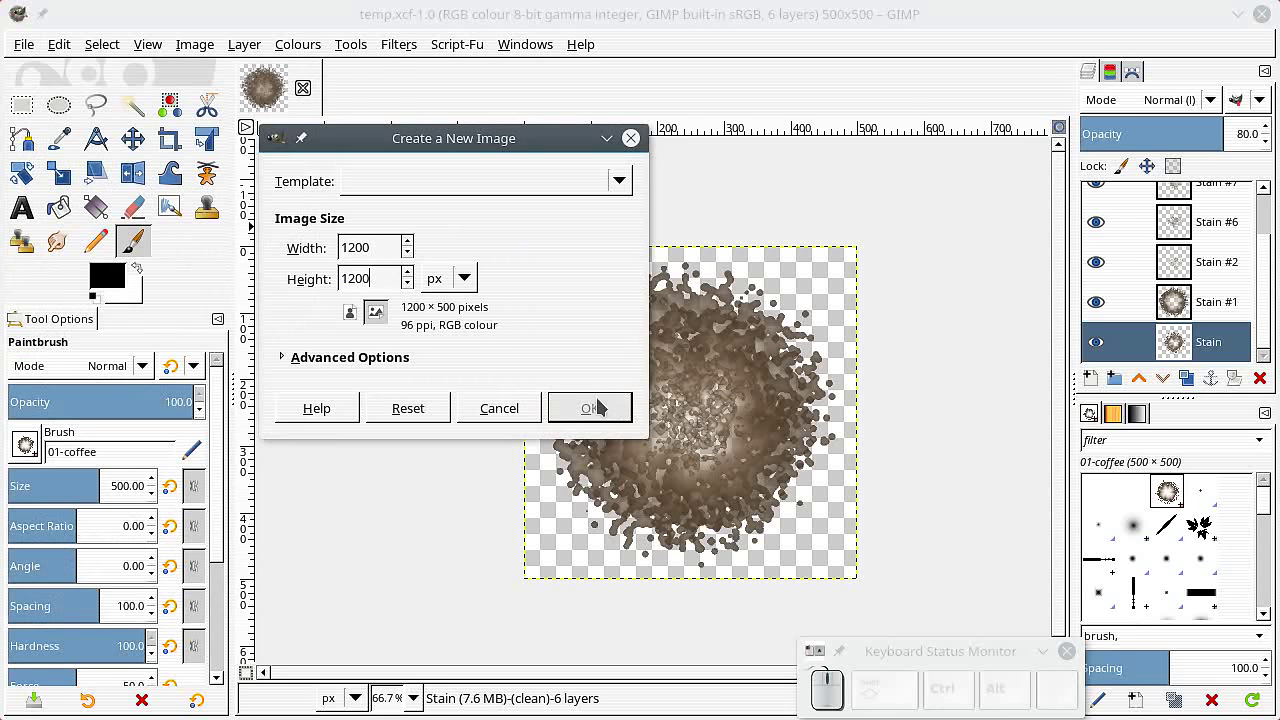
left_click(590, 408)
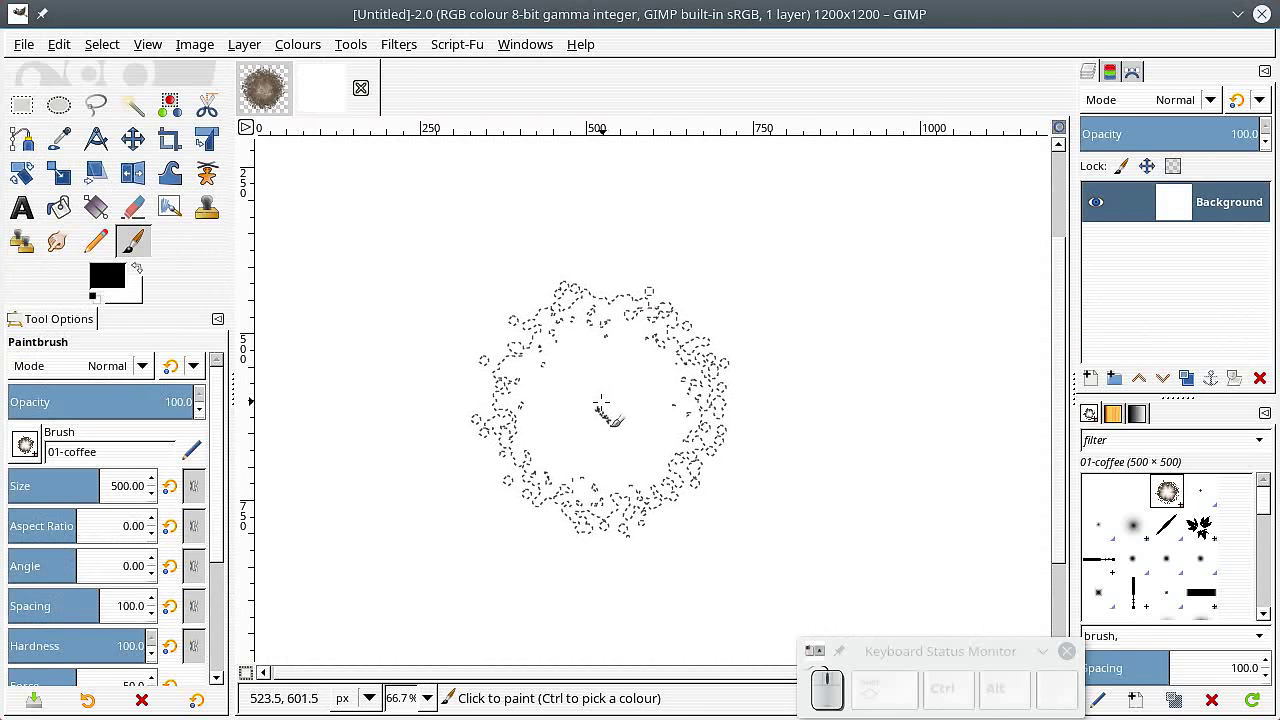
Paint test stains across the blank 1200 x 1200 px canvas with the 01-coffee brush
key("shift+ctrl+j")
mouse_move(475, 251)
left_mouse_down()
mouse_move(562, 344)
mouse_move(644, 316)
mouse_move(711, 266)
mouse_move(775, 299)
mouse_move(777, 382)
mouse_move(753, 504)
mouse_move(560, 515)
mouse_move(495, 535)
mouse_move(496, 576)
mouse_move(683, 593)
mouse_move(831, 556)
left_mouse_up()
left_click(852, 242)
left_click(655, 195)
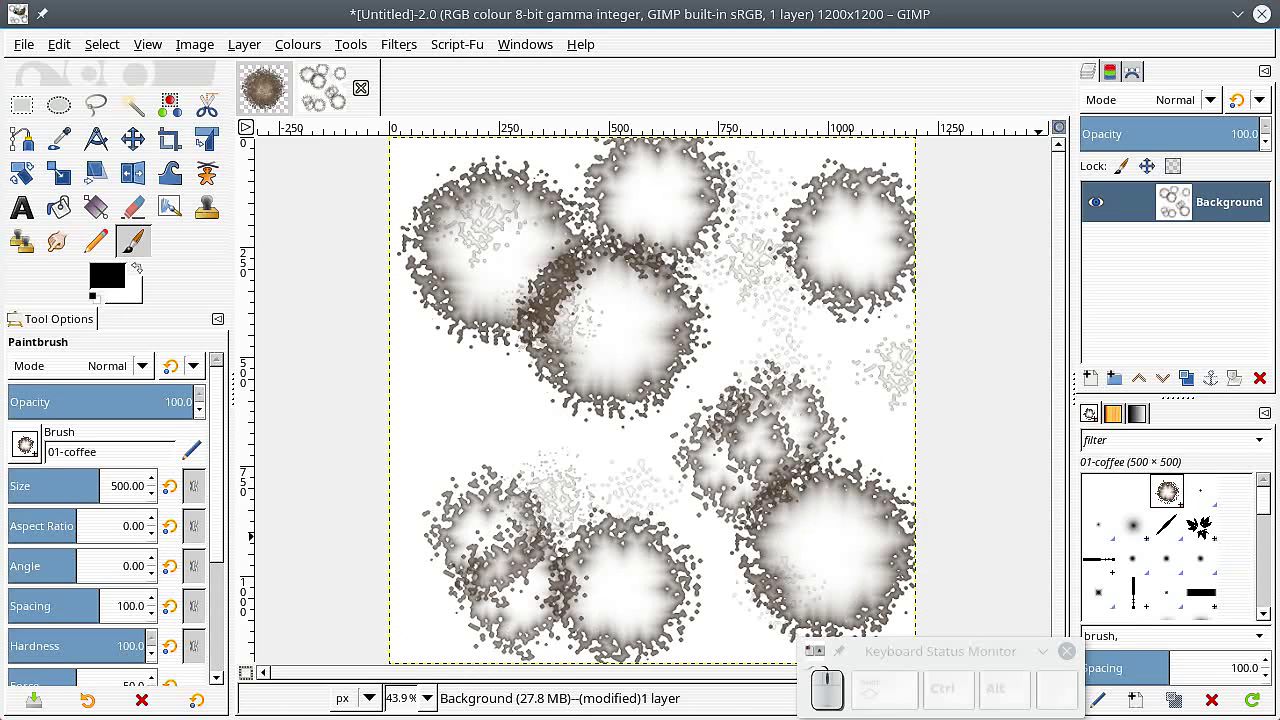
Return to the stain image, switch to the 01_Small brush, and remove the alpha channel from every Stain layer
left_click(264, 88)
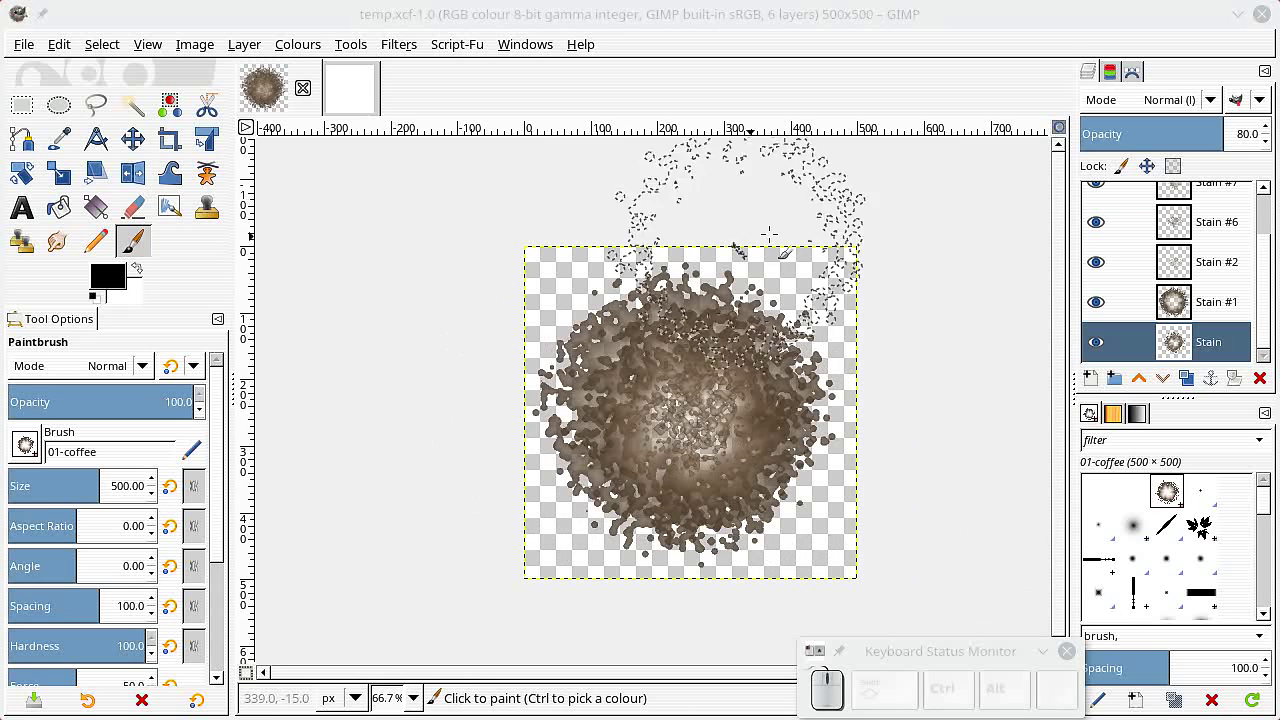
left_click(1205, 490)
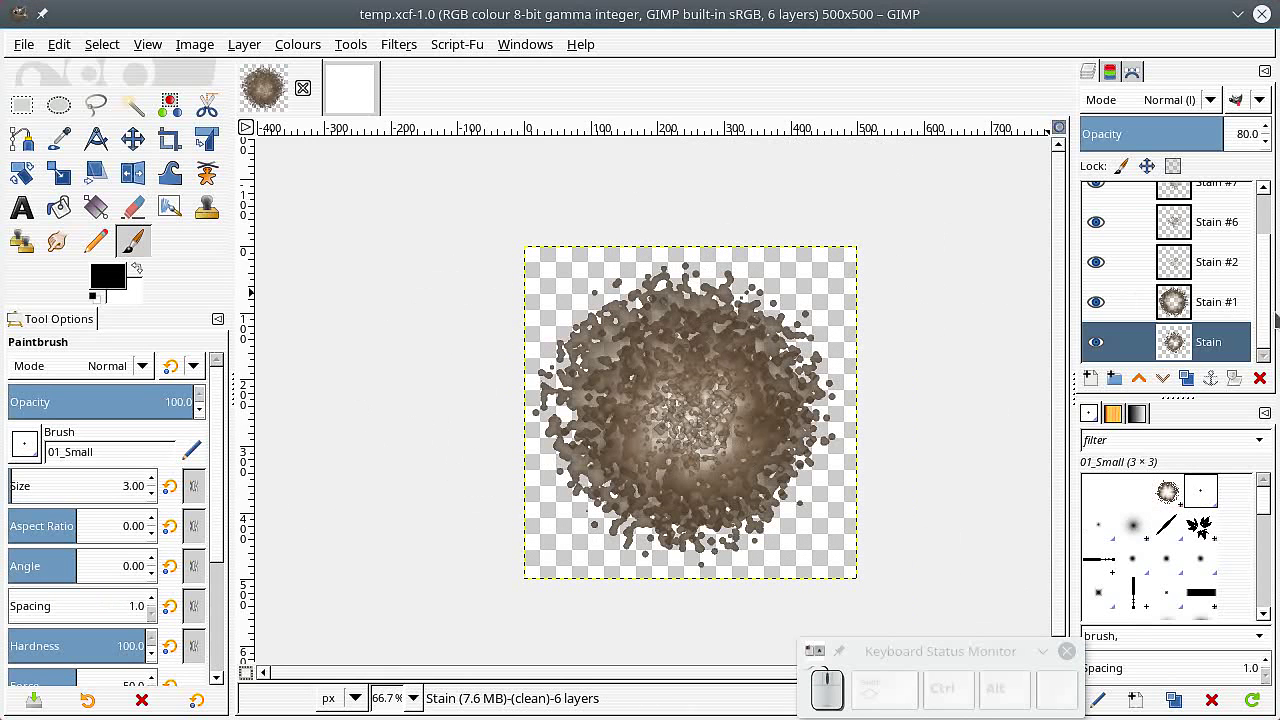
left_click_drag(1264, 300, 1268, 177)
left_click(1184, 205)
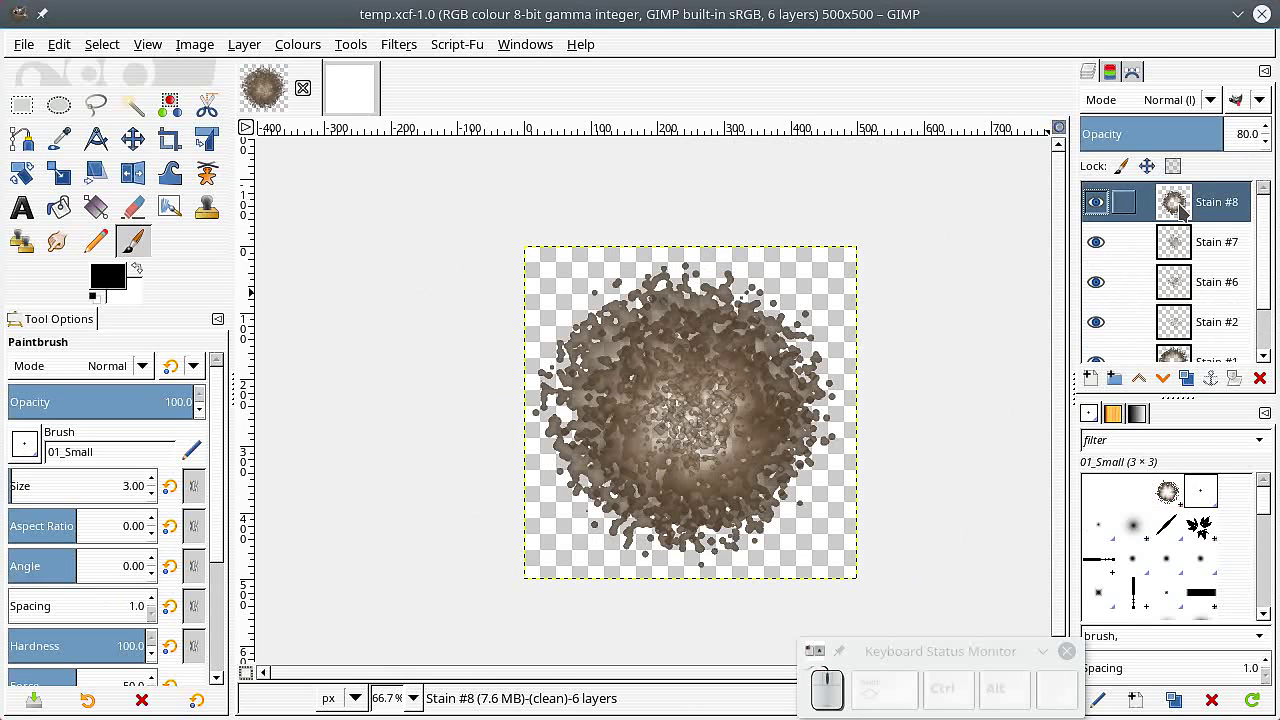
right_click(1184, 203)
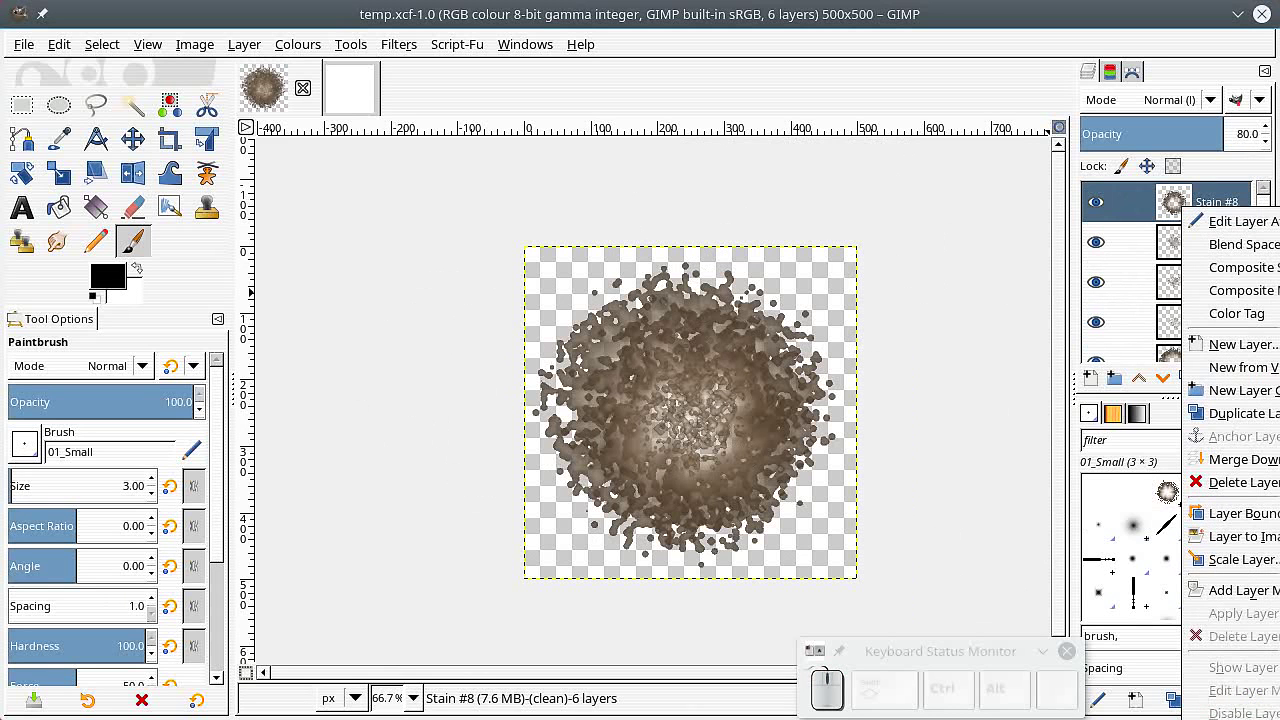
left_click(1176, 316)
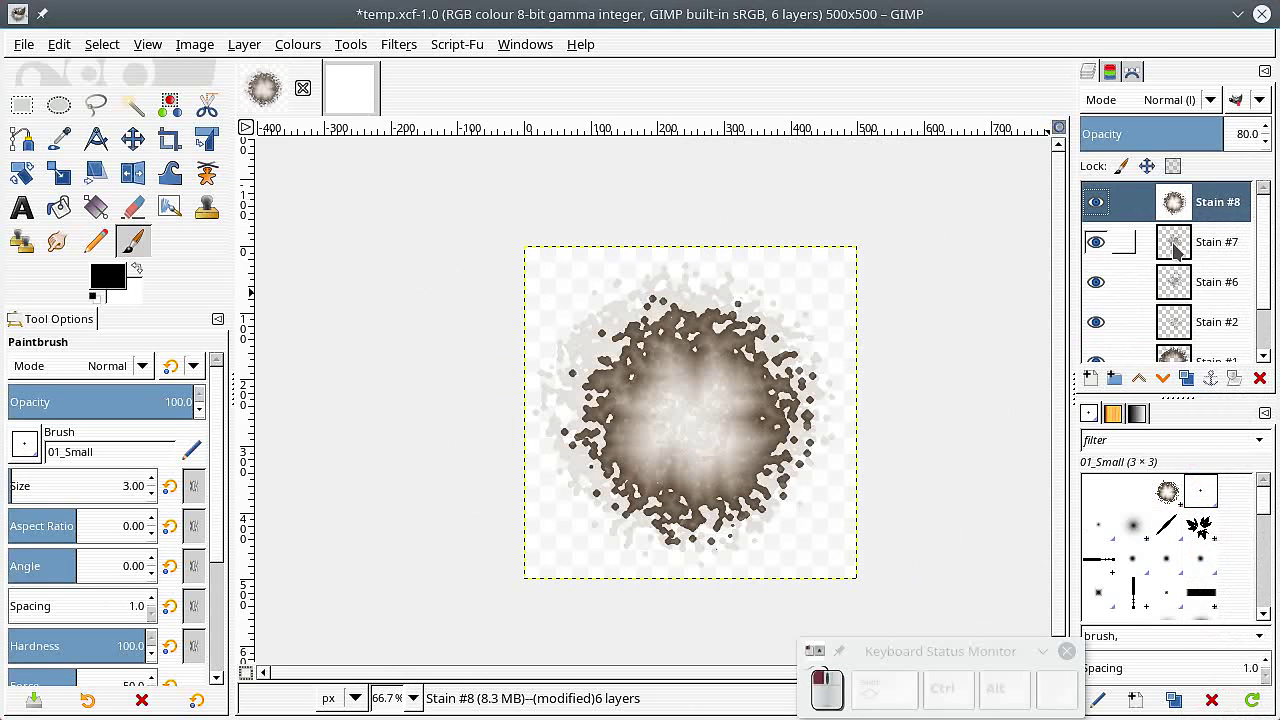
right_click(1176, 250)
left_click(1240, 718)
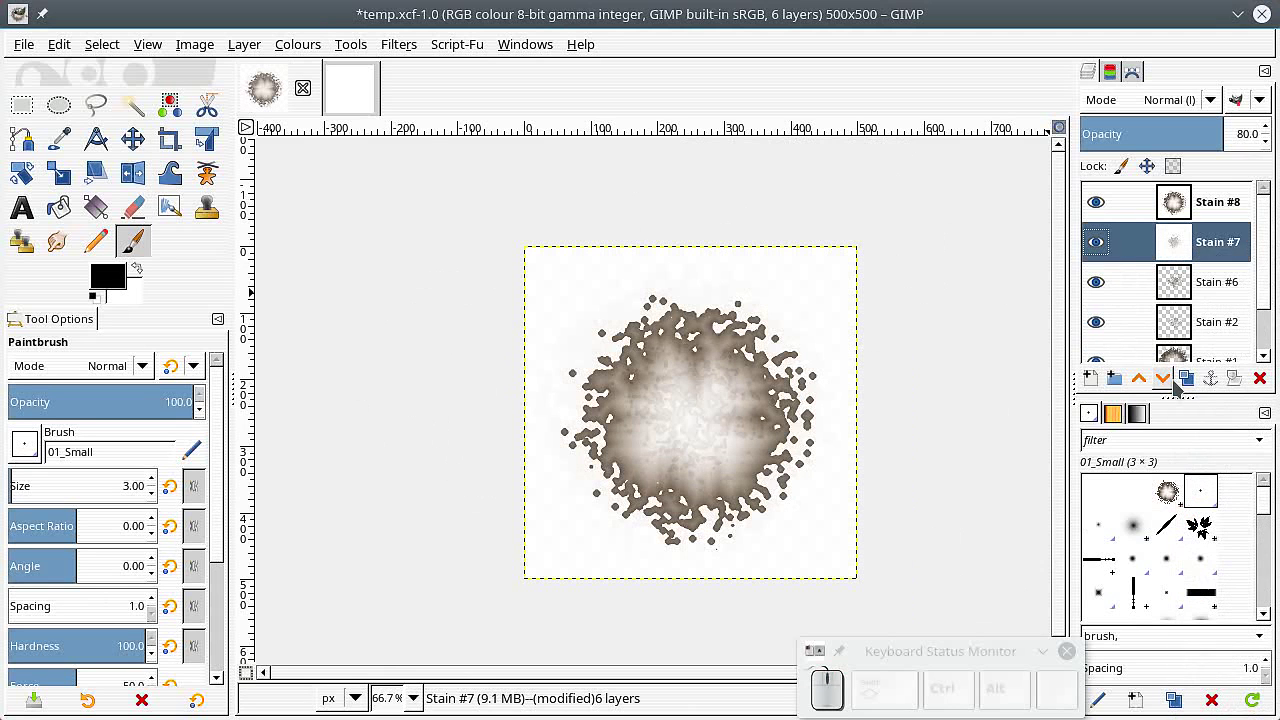
right_click(1172, 292)
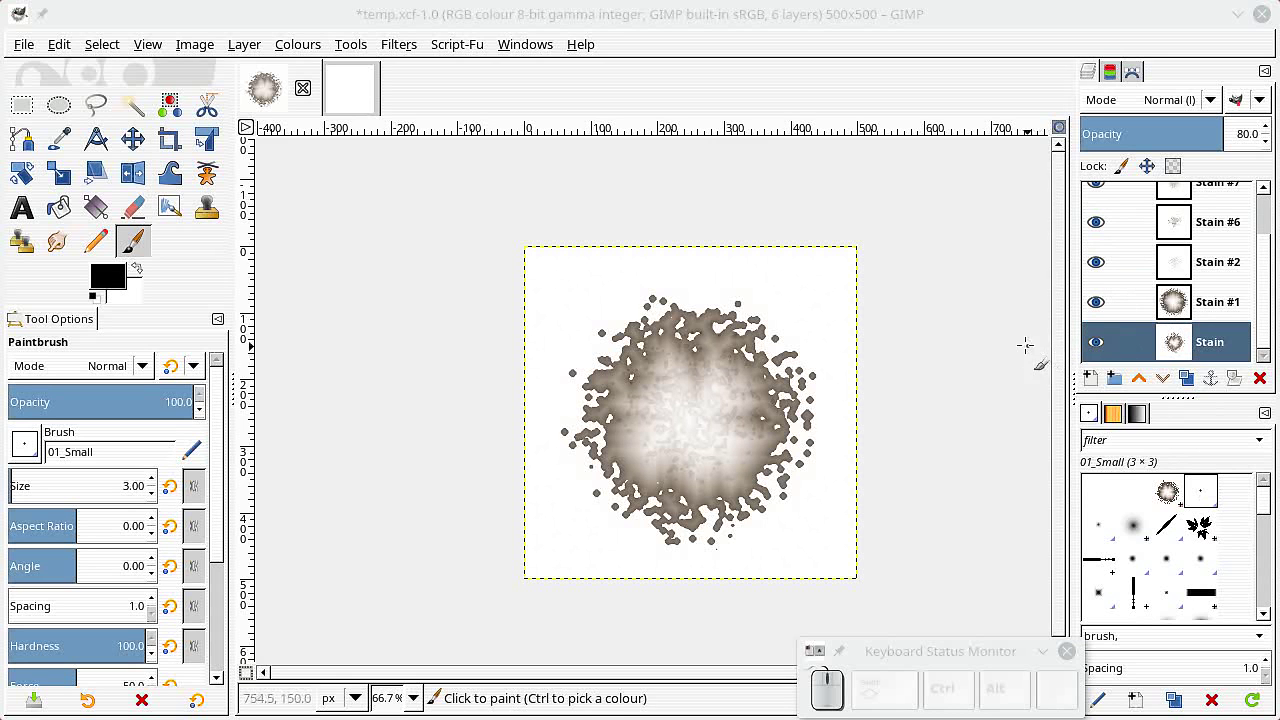
Convert the stain image to greyscale mode
left_click(194, 44)
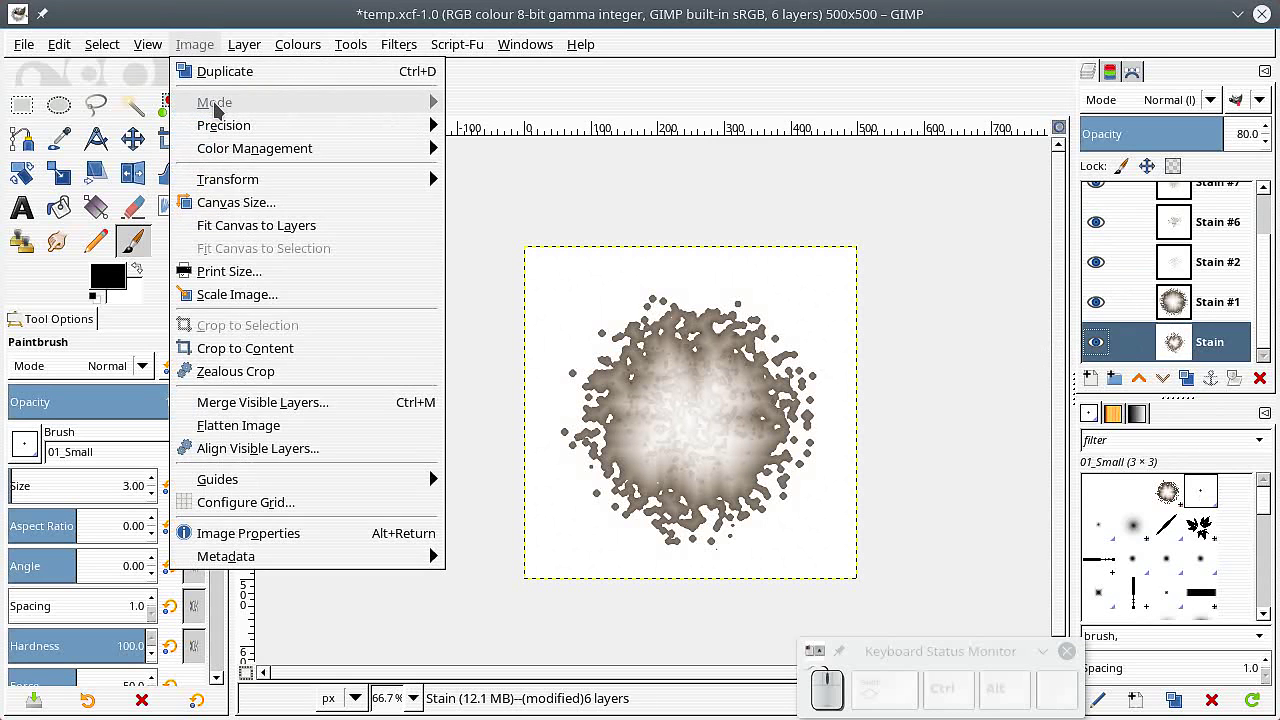
mouse_move(351, 104)
left_click(477, 127)
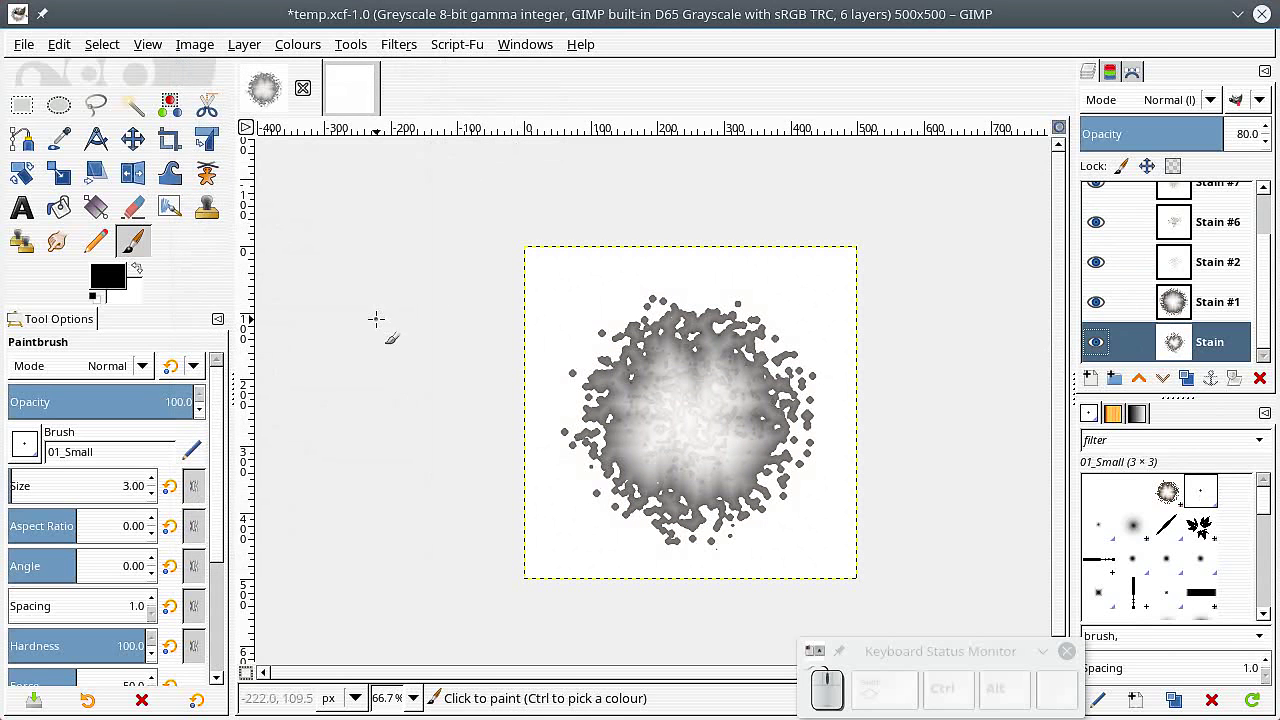
Export the greyscale stain image into the brush folder under the file name 02-coffee.gih
left_click(24, 44)
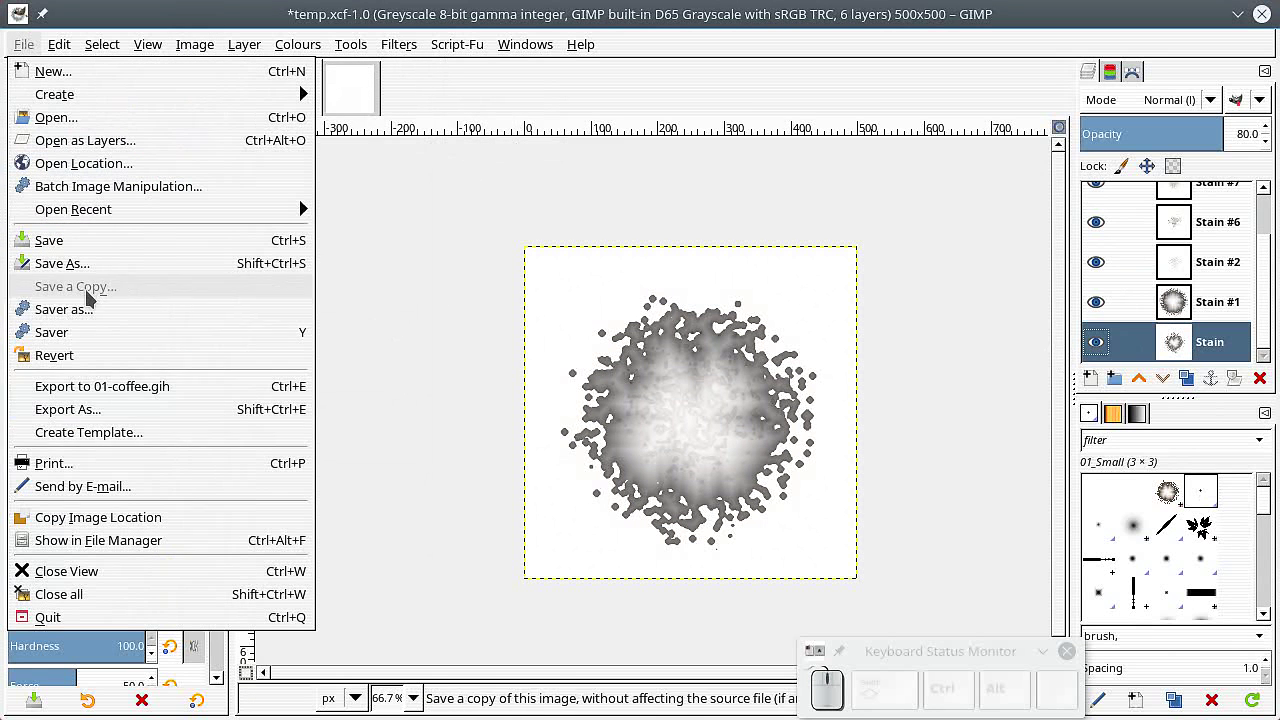
left_click(129, 412)
left_click_drag(318, 55, 444, 116)
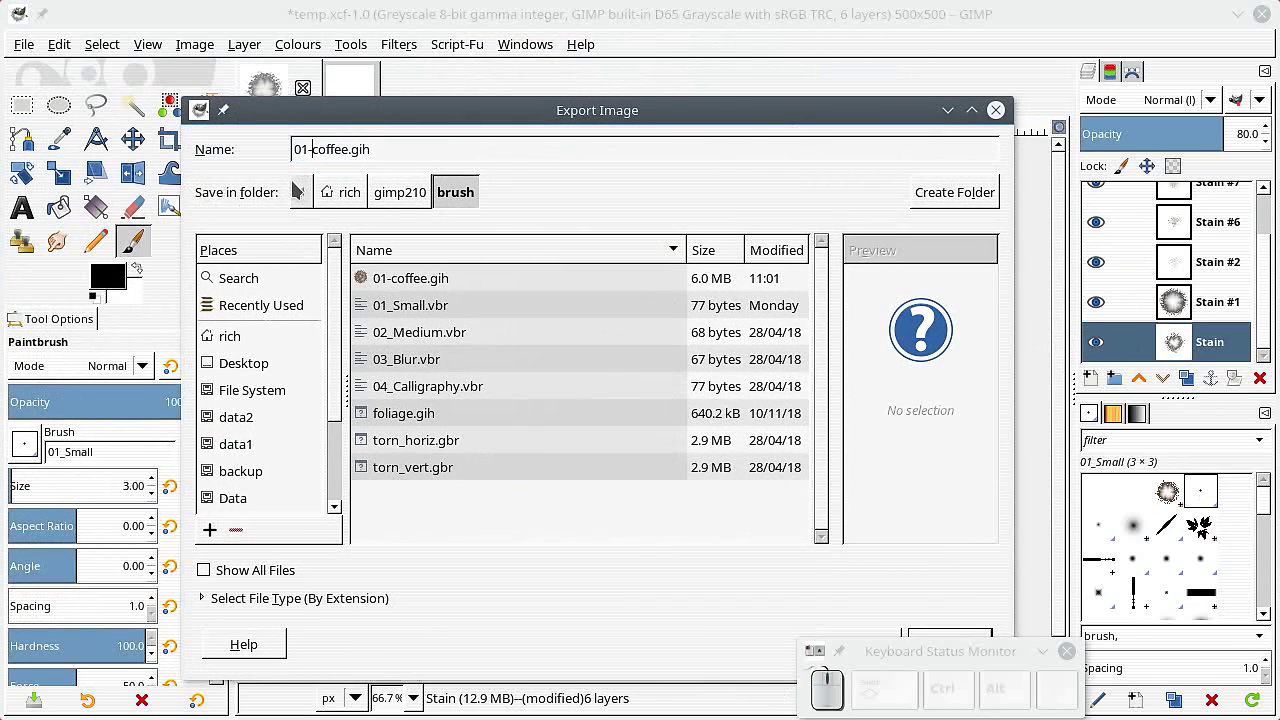
key("BackSpace")
type("2")
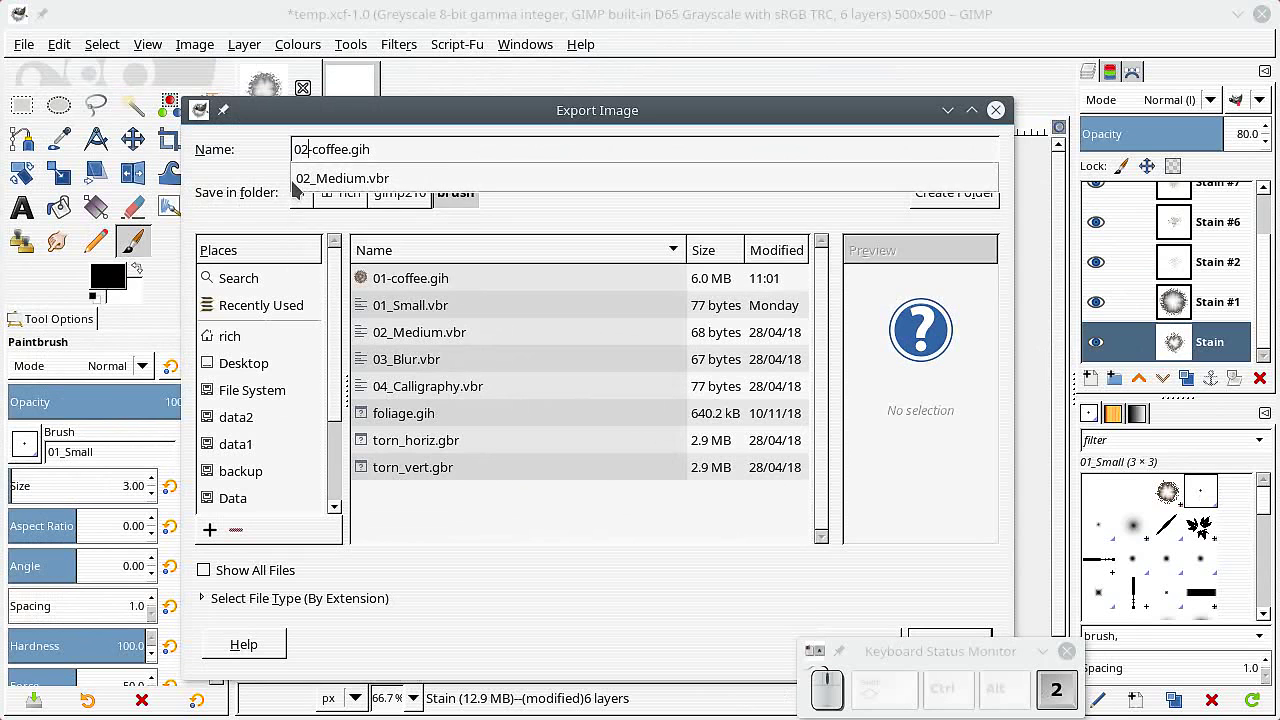
left_click(731, 114)
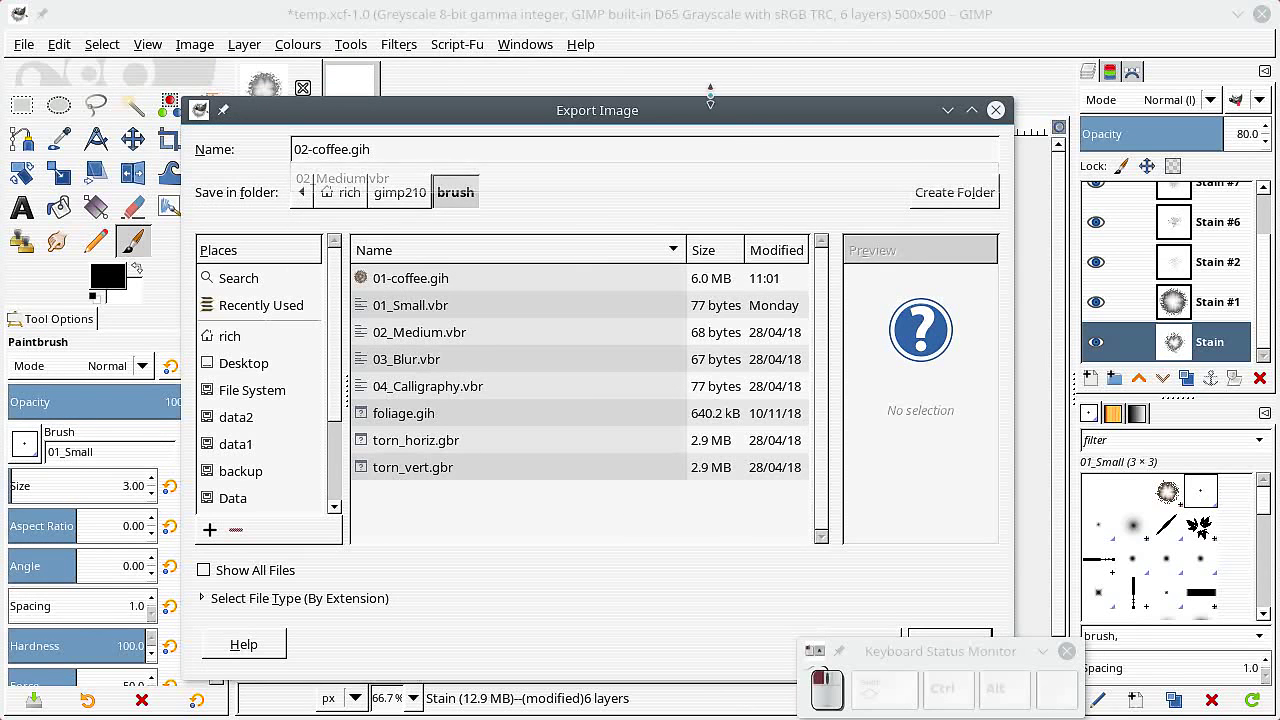
left_click_drag(690, 116, 623, 51)
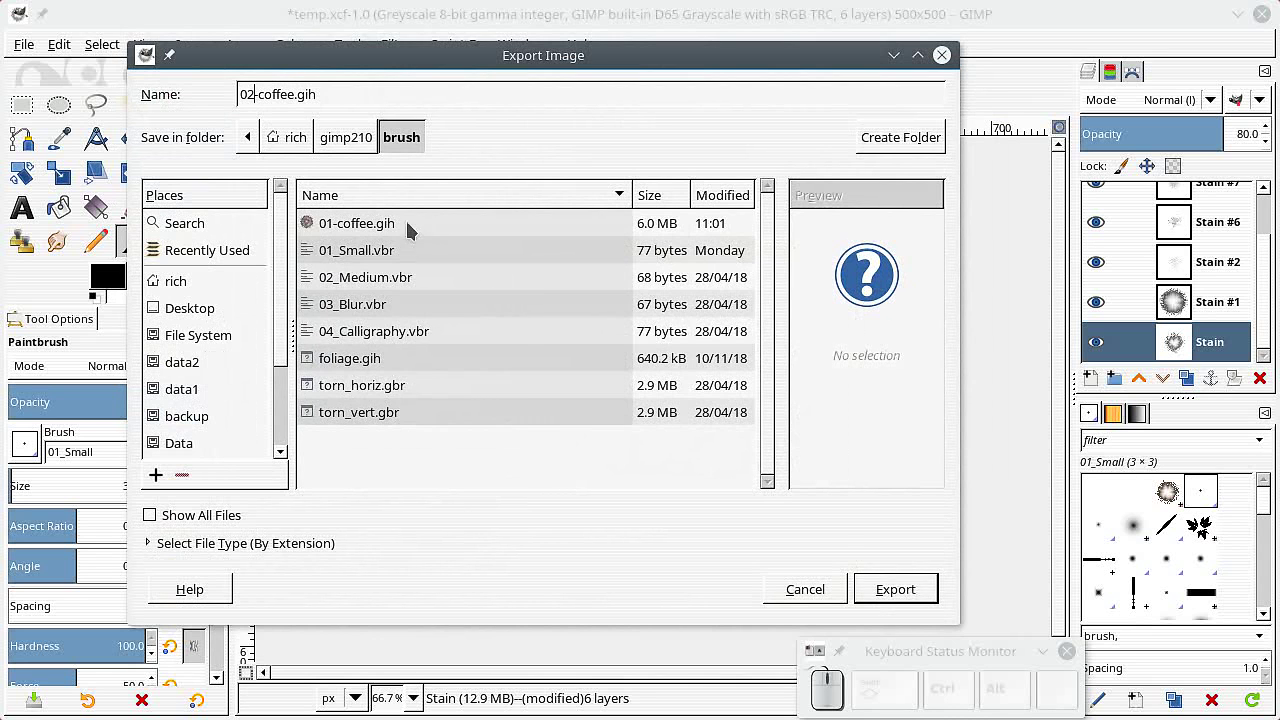
left_click(886, 590)
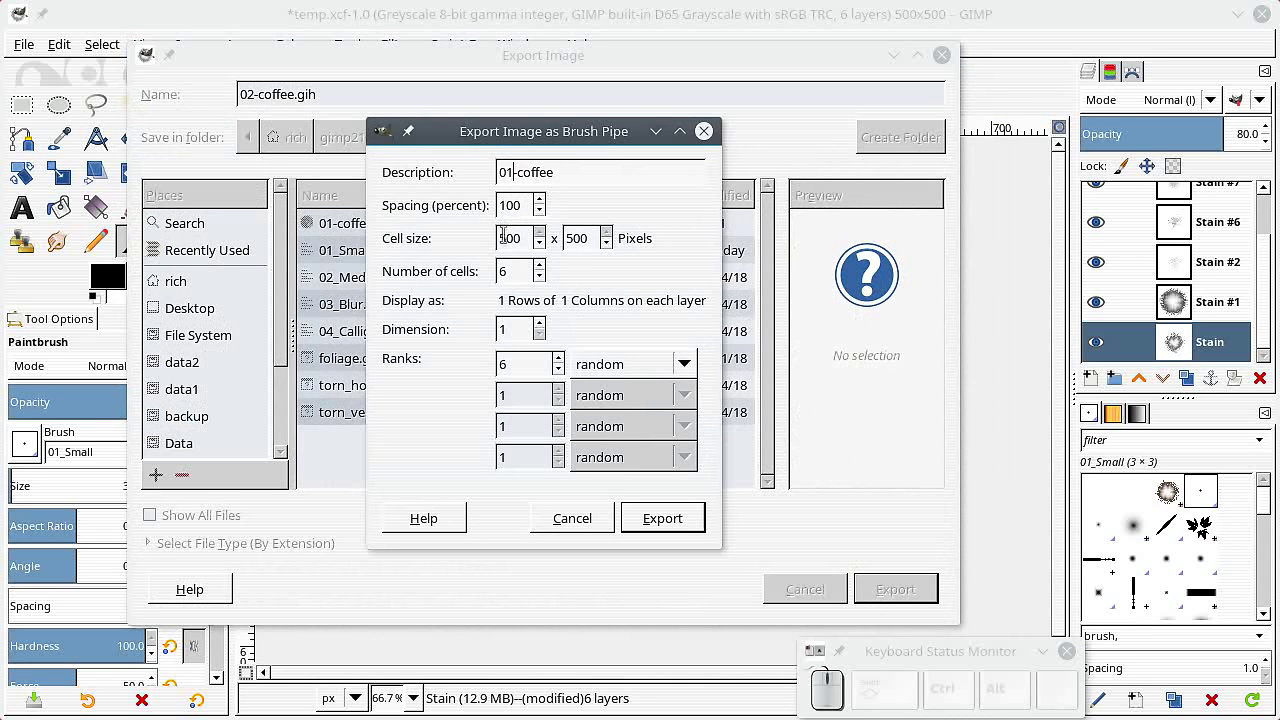
Set the brush pipe's description to 02-coffee and complete the export
key("BackSpace")
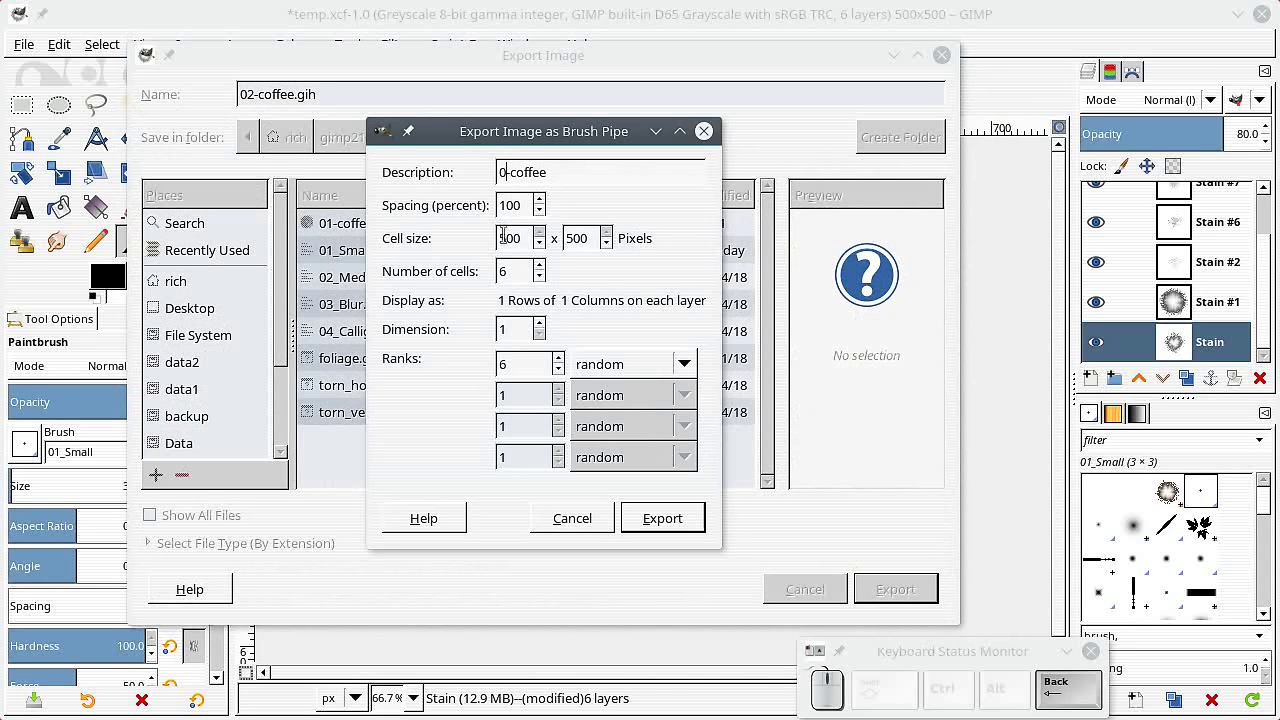
type("2")
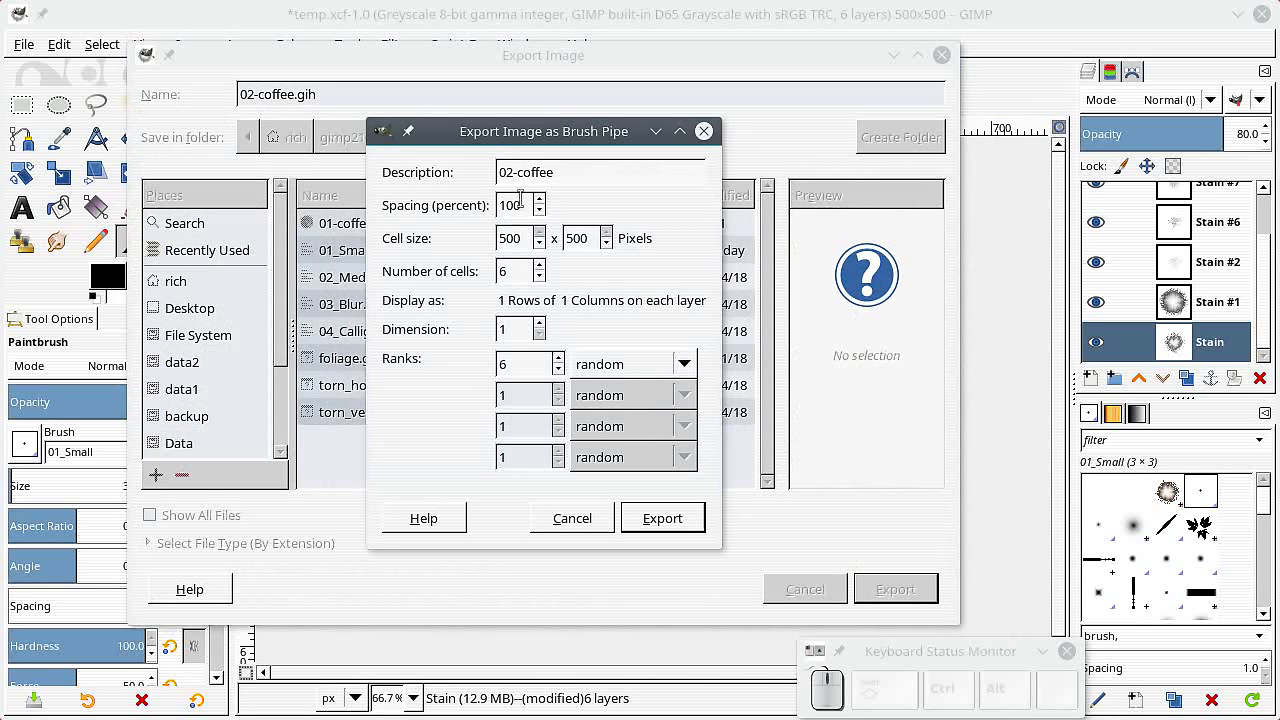
left_click(664, 518)
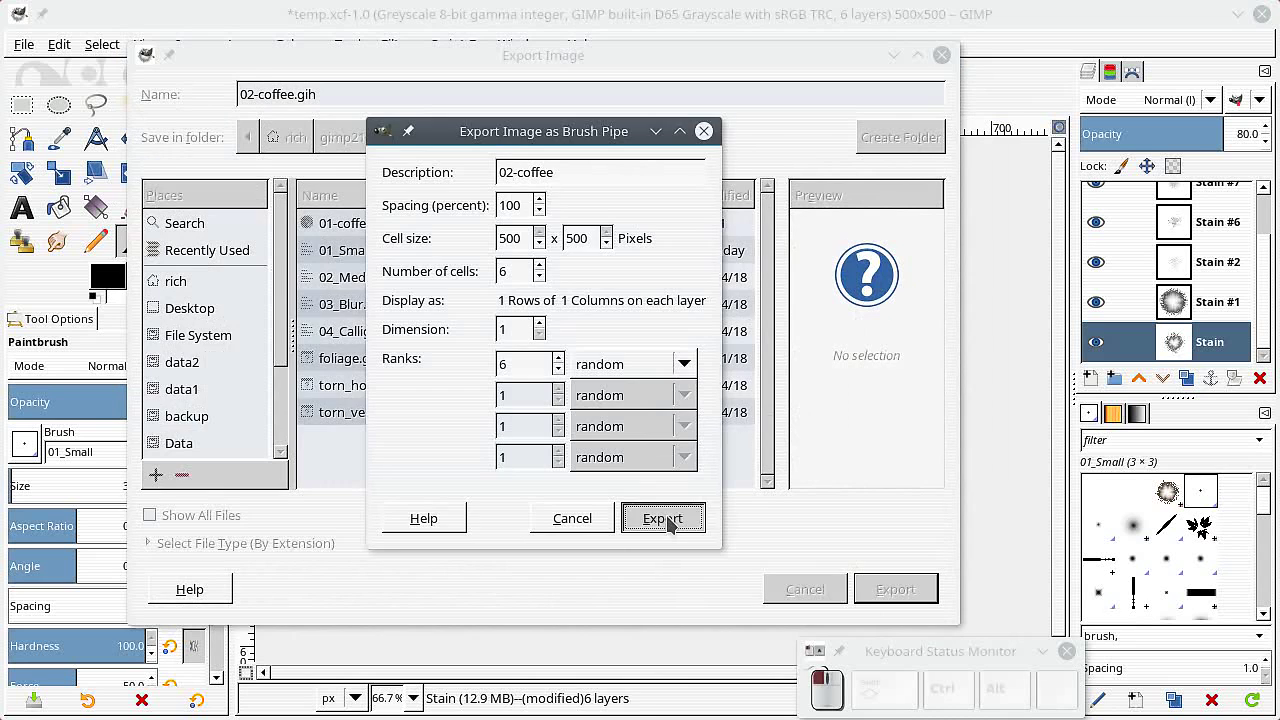
Refresh the brush list, select the 02-coffee brush, and switch to the blank 1200 x 1200 px image
left_click(1252, 703)
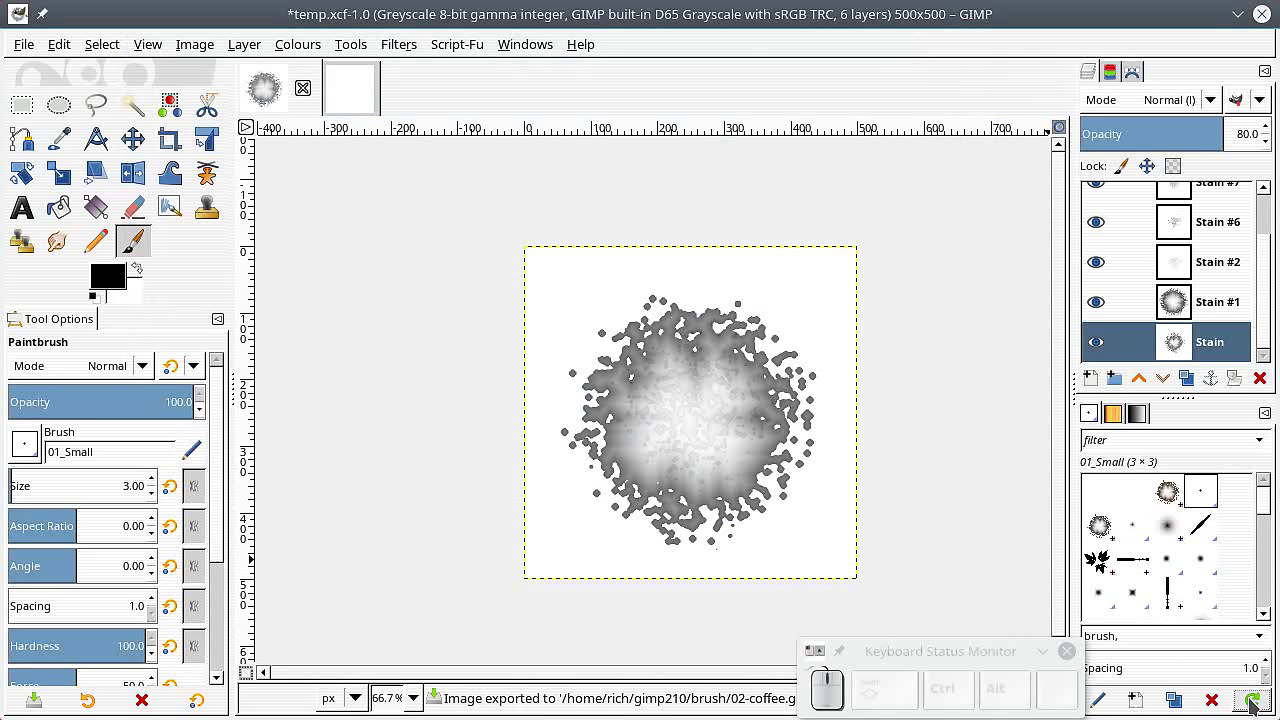
left_click(1099, 525)
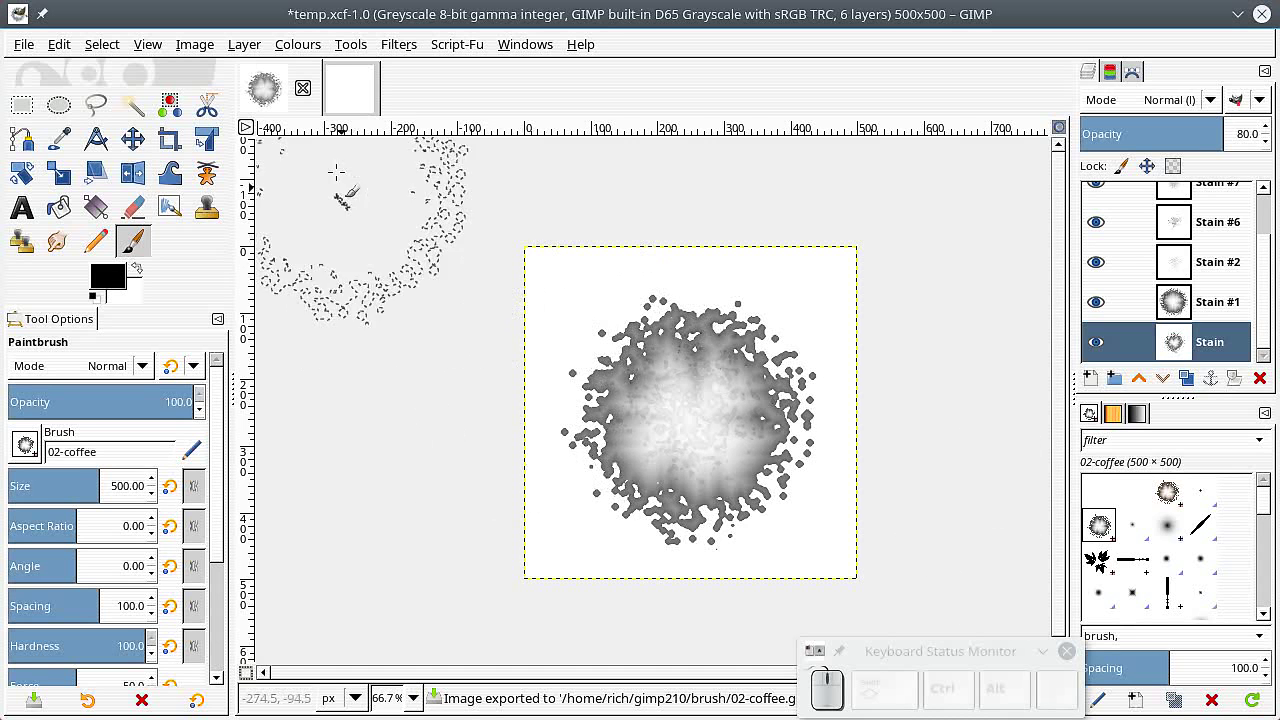
left_click(348, 92)
Set the foreground colour to bright green and paint test stains across the blank canvas with the 02-coffee brush
left_click(97, 282)
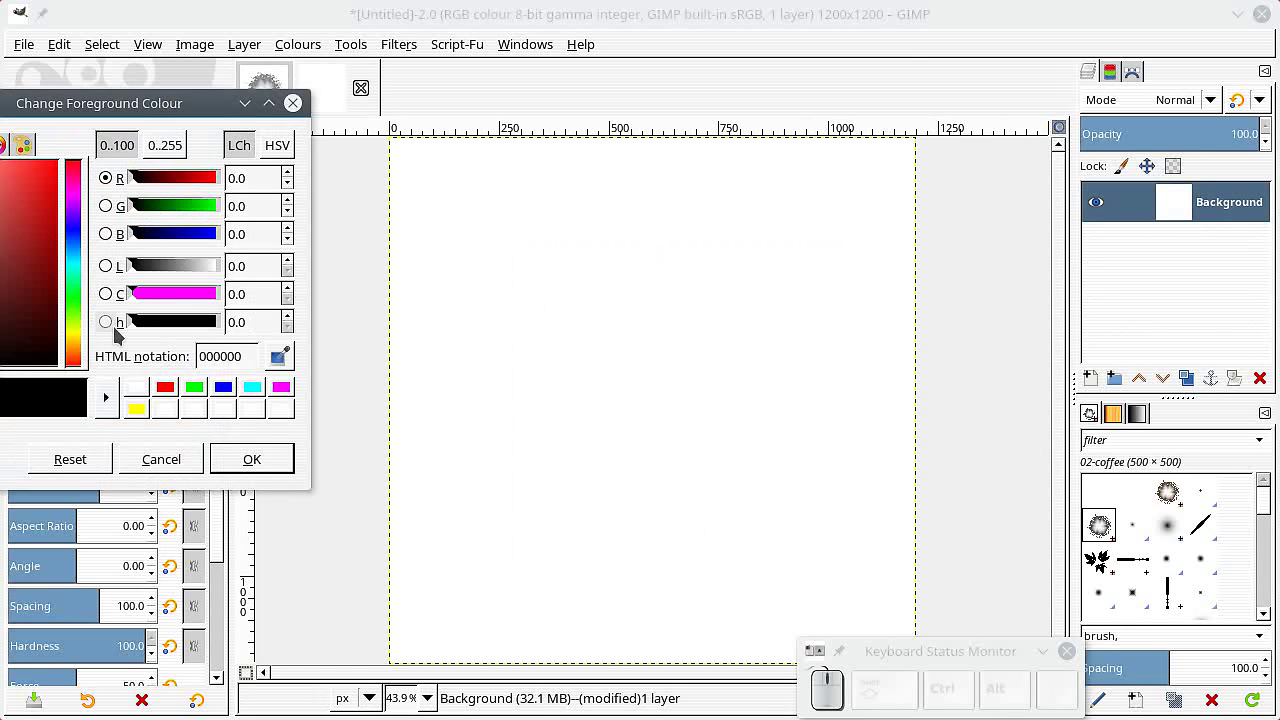
left_click(194, 387)
left_click(252, 459)
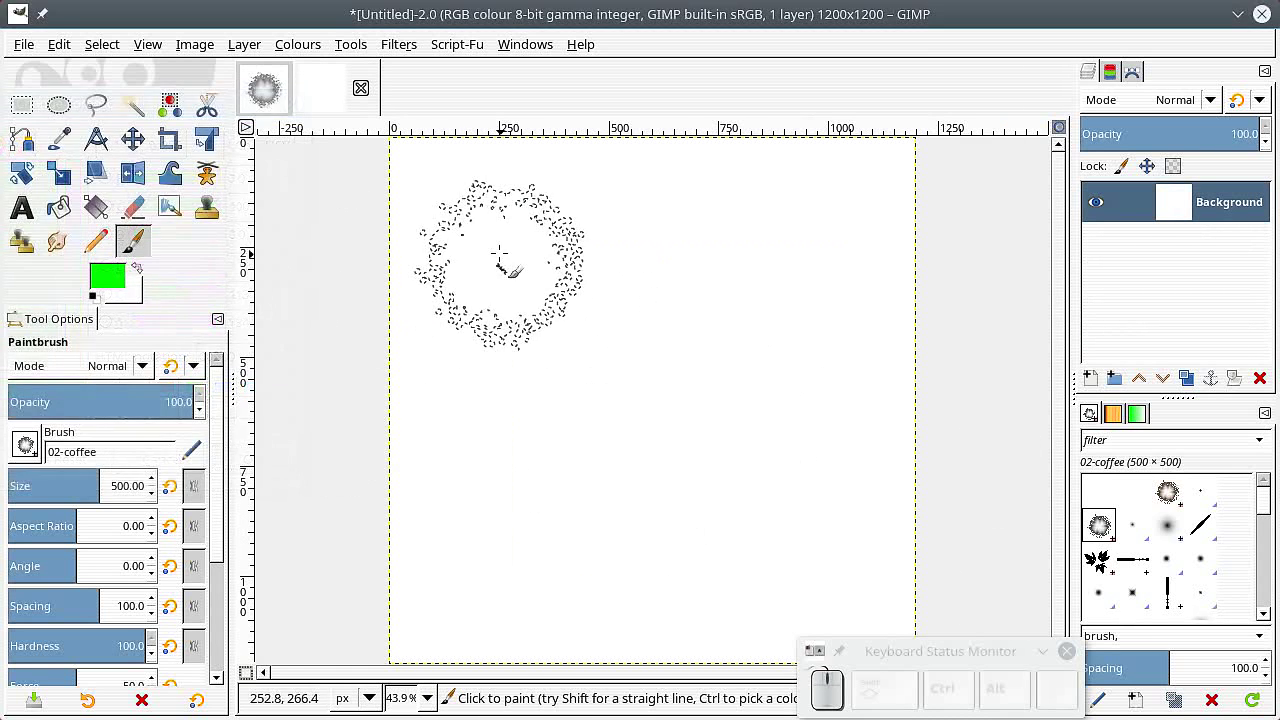
left_click(700, 317)
left_click(572, 388)
left_click(536, 442)
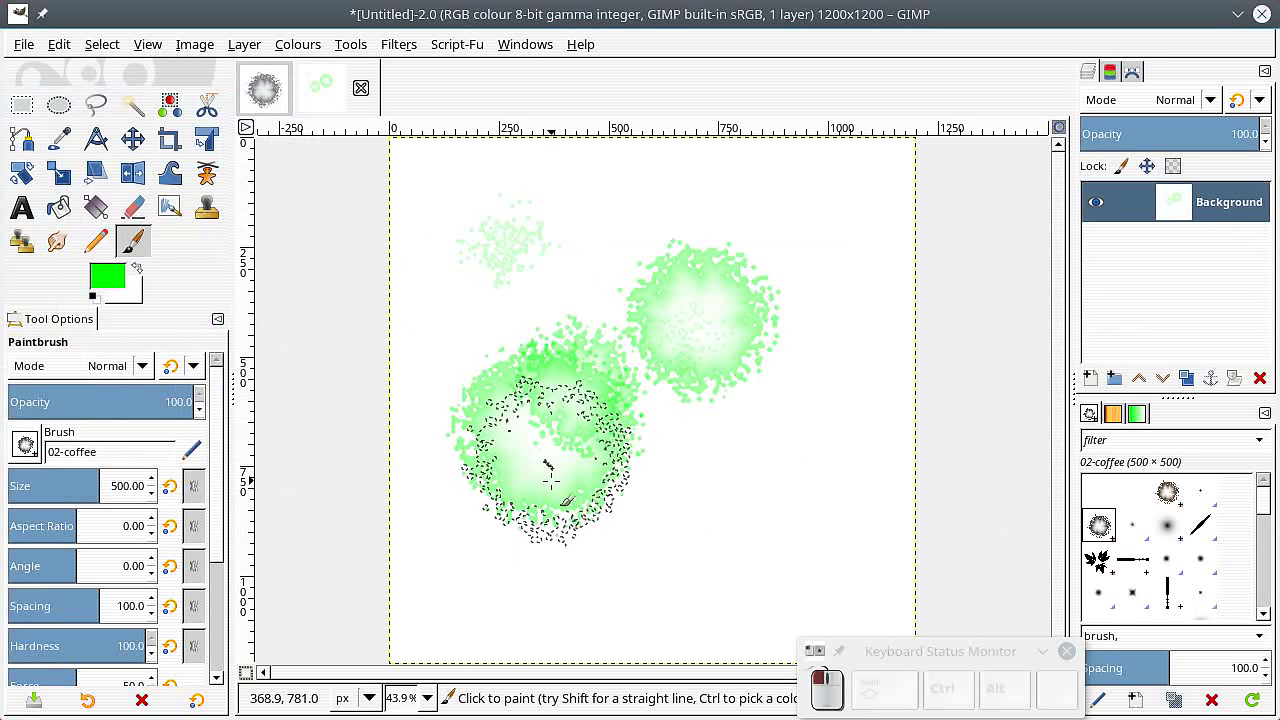
left_click(638, 522)
left_click(742, 490)
left_click(790, 330)
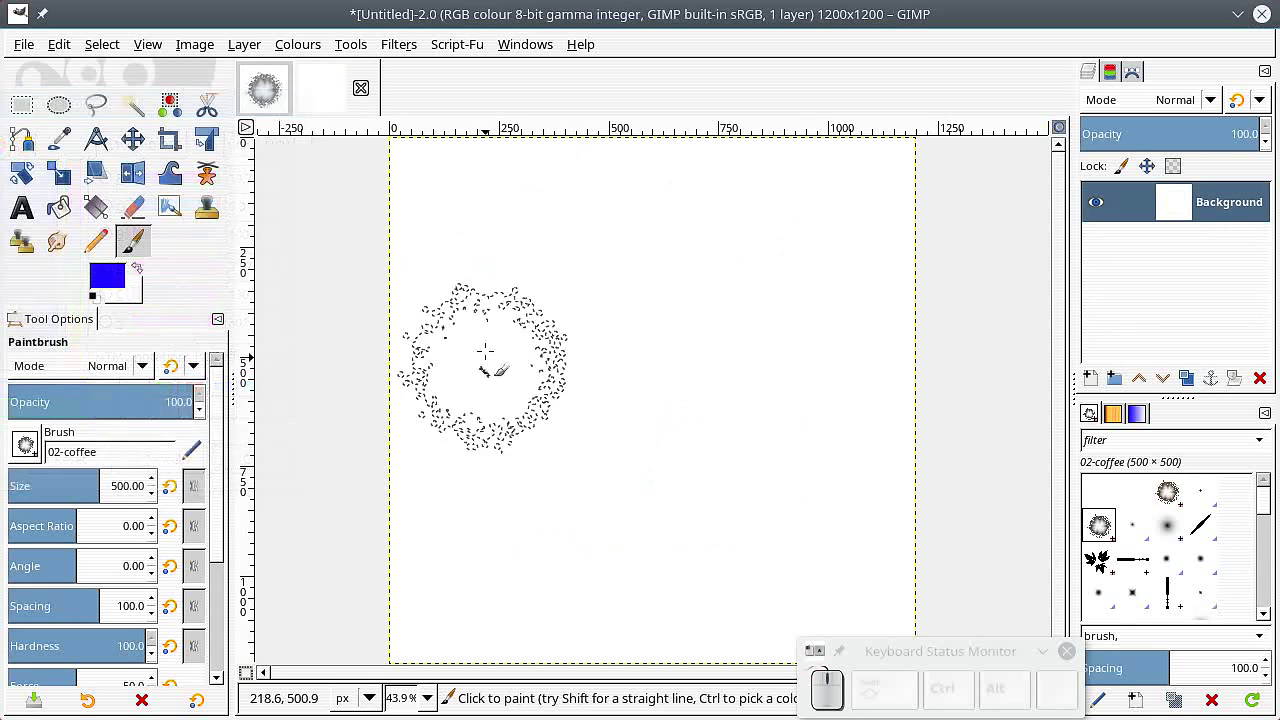
Paint blue test stains across the empty canvas with the 02-coffee brush, spreading them from the corners to the centre
left_click(463, 212)
key("Caps_Lock")
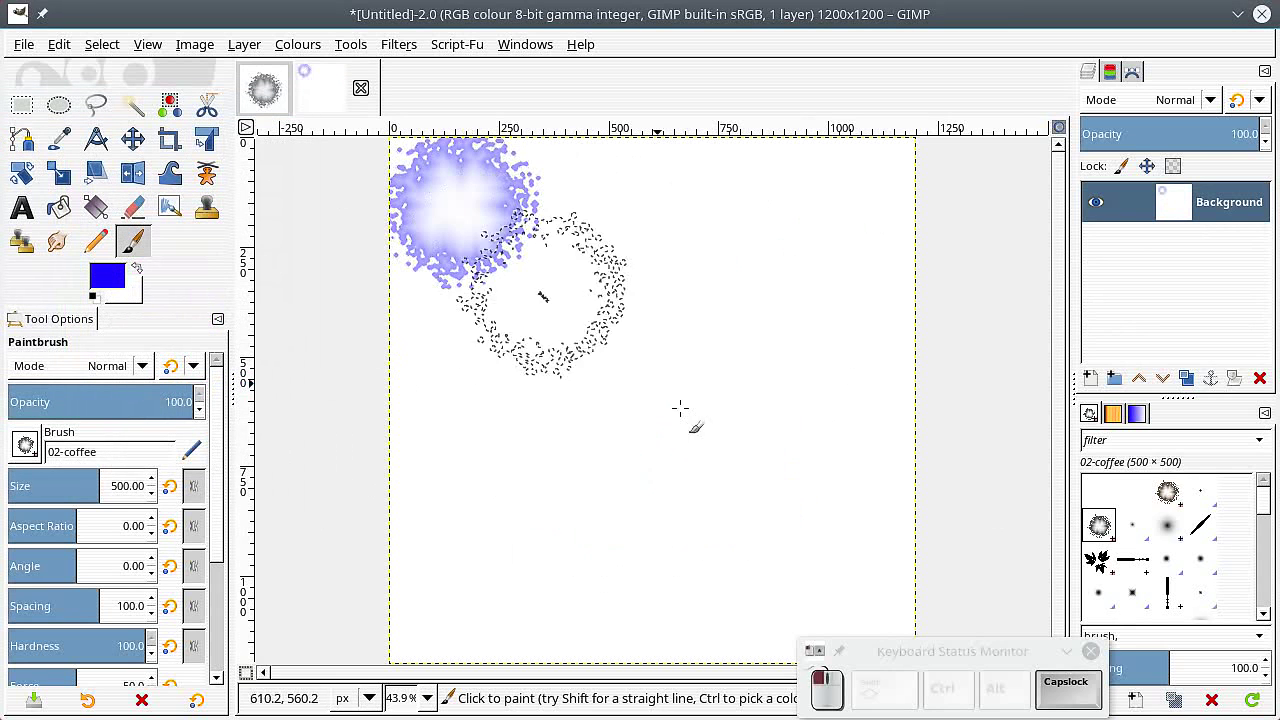
key("Caps_Lock")
left_click(823, 567, "shift")
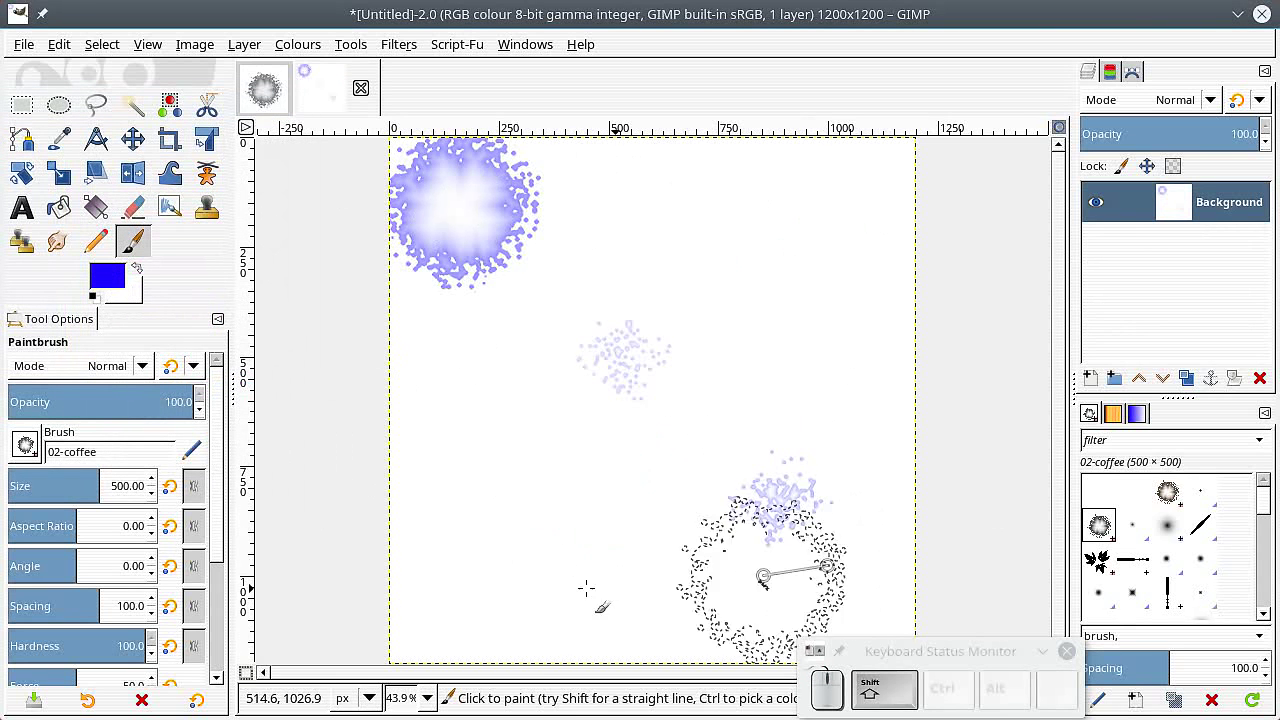
left_click(466, 574)
left_click(757, 243, "shift")
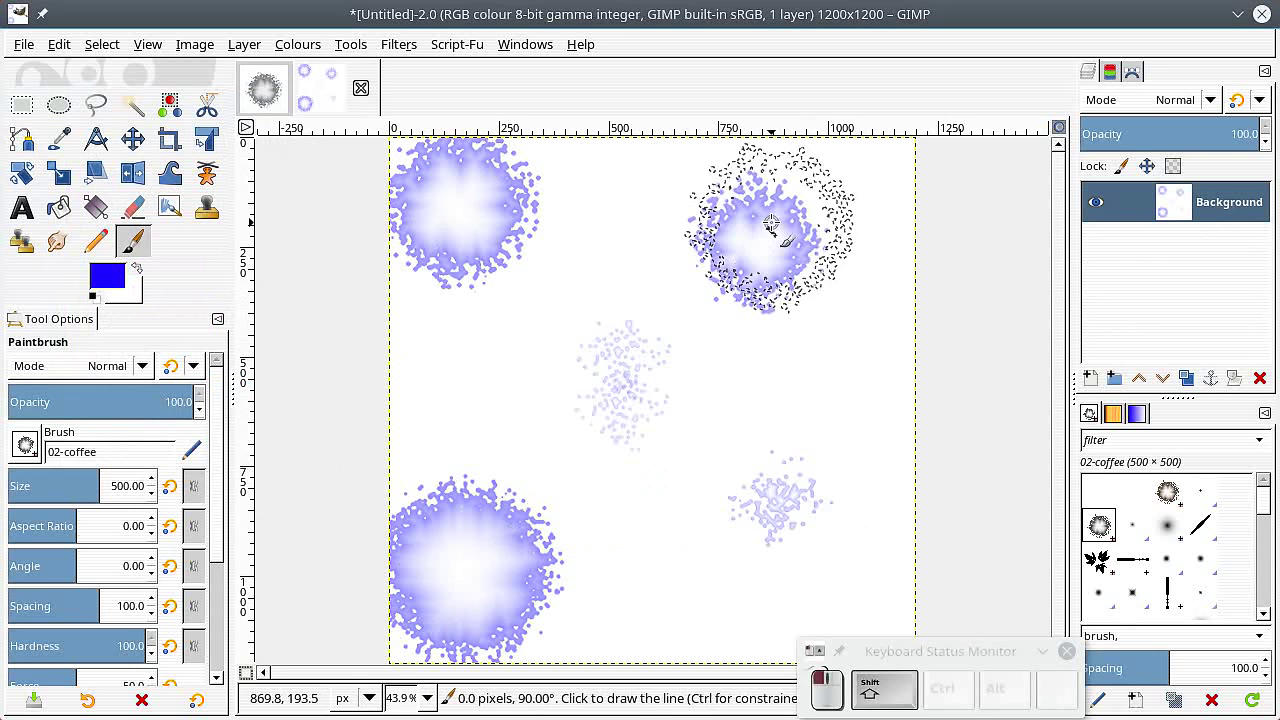
left_click(750, 372, "shift")
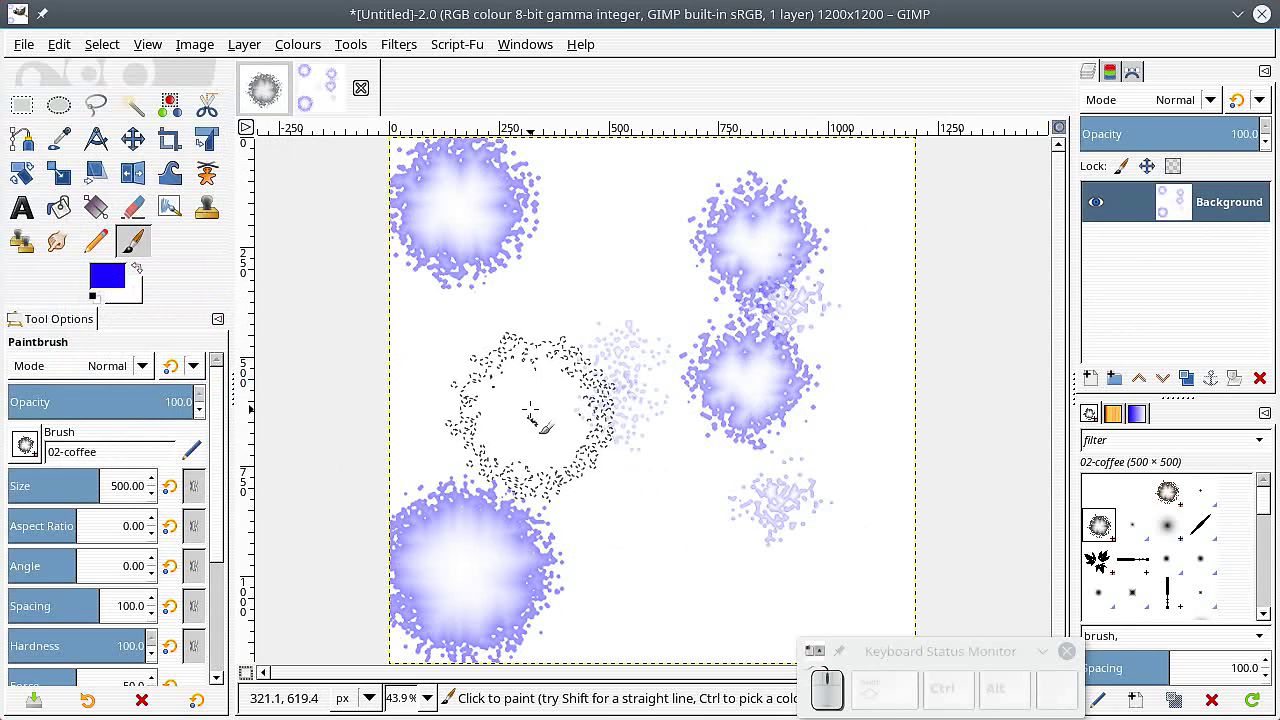
left_click(655, 588)
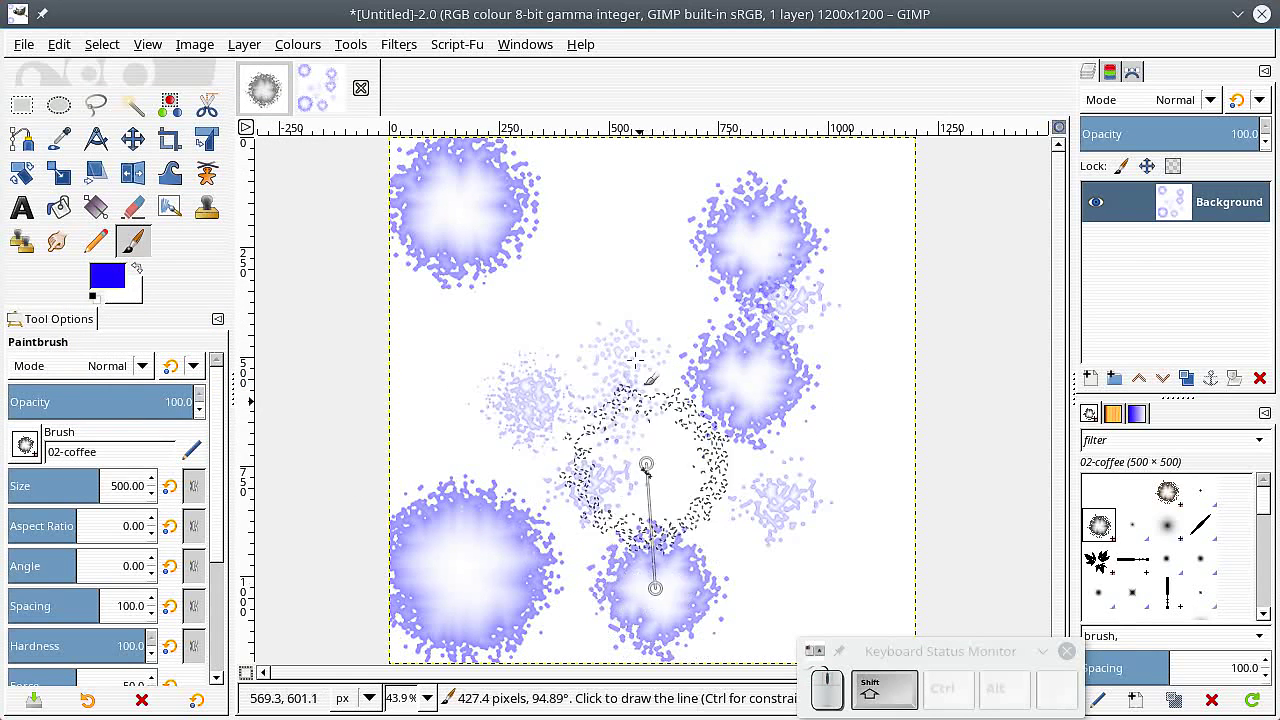
left_click(612, 258, "shift")
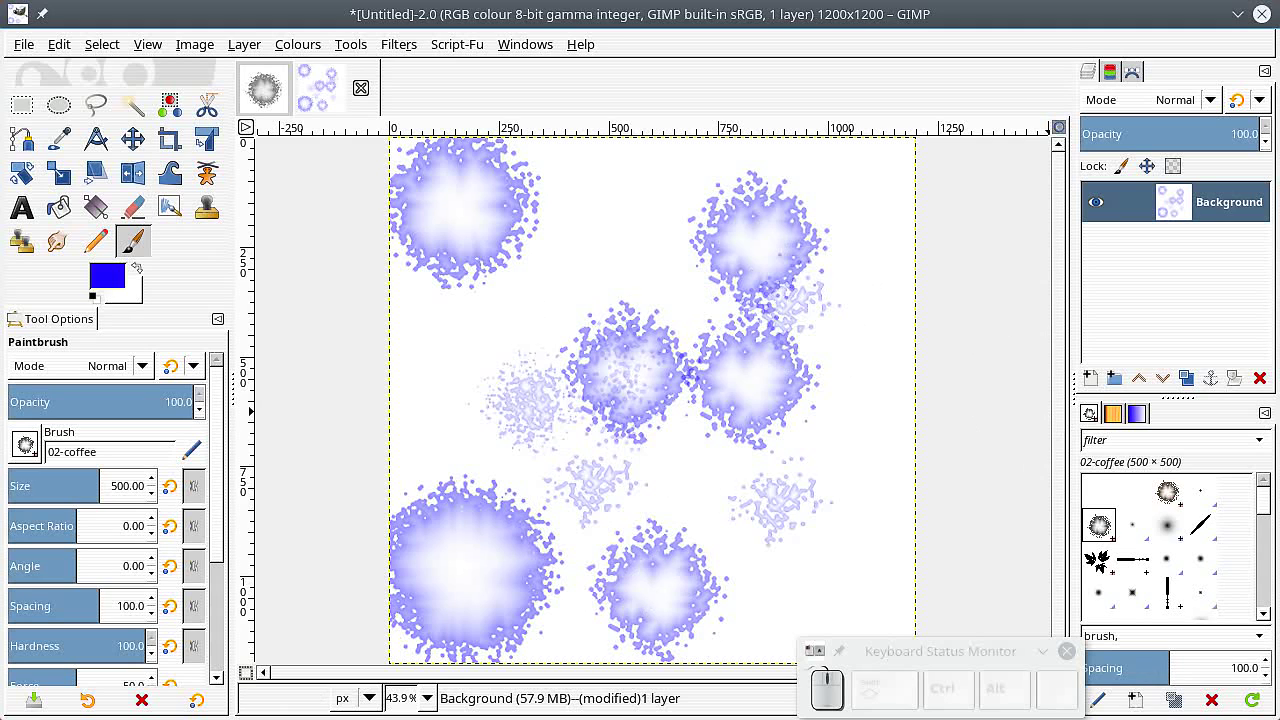
left_click(1170, 718)
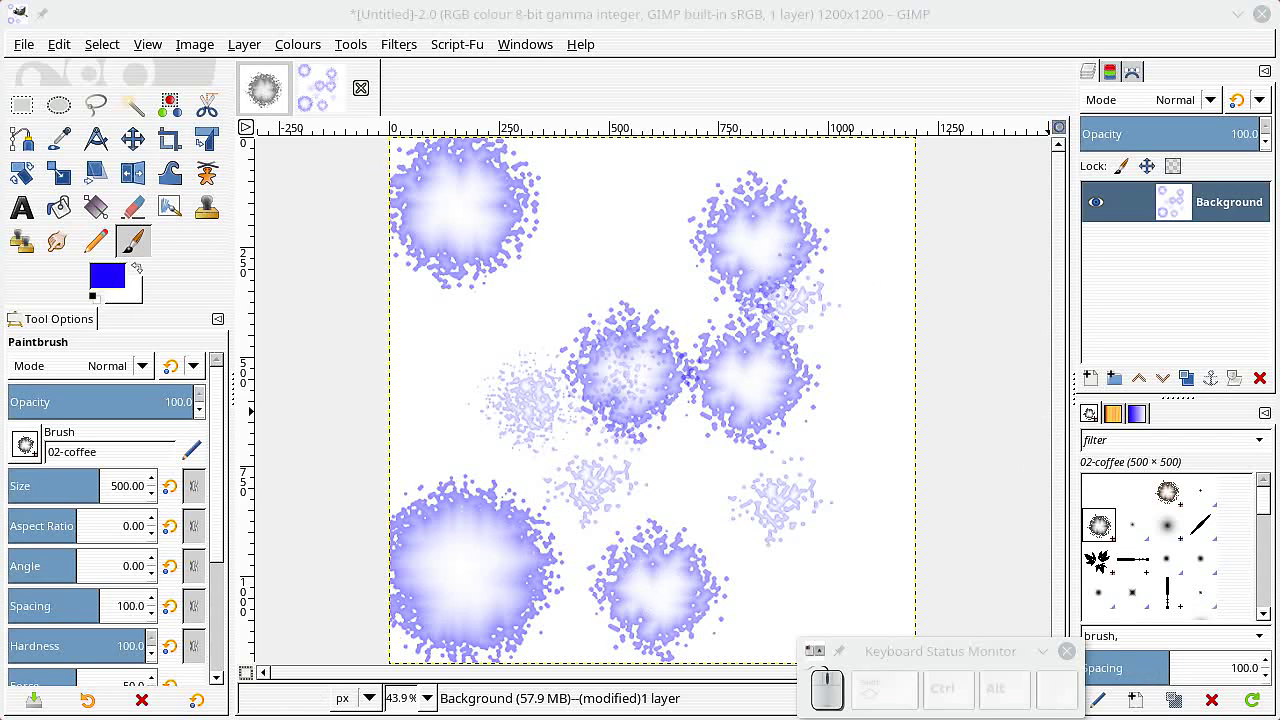